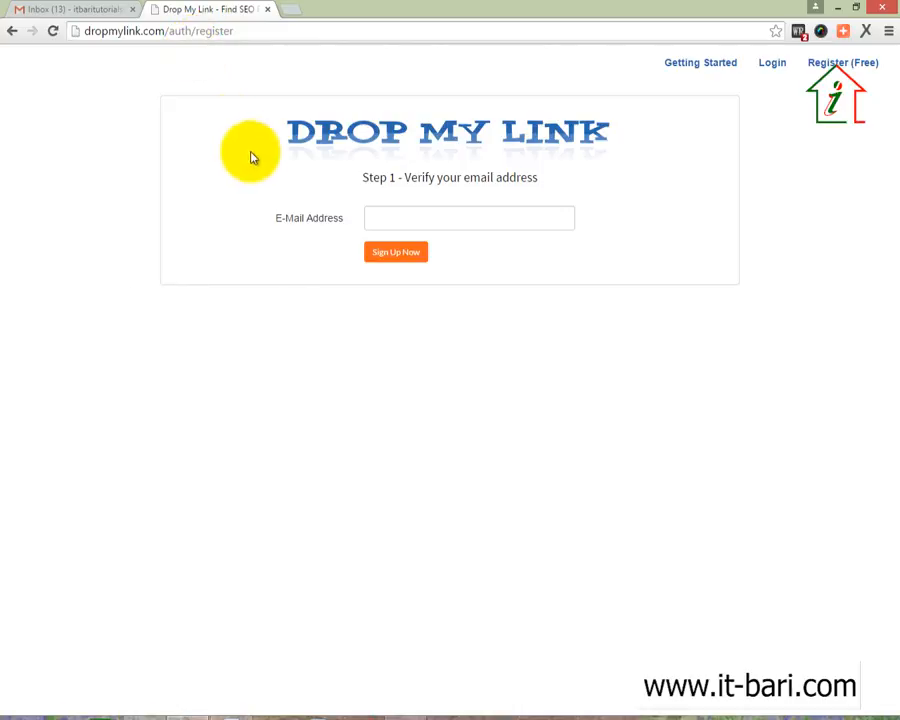
Fill in the account e-mail from the autofill suggestion and start Sign Up
{"action": "left_click", "coordinate": [396, 221]}
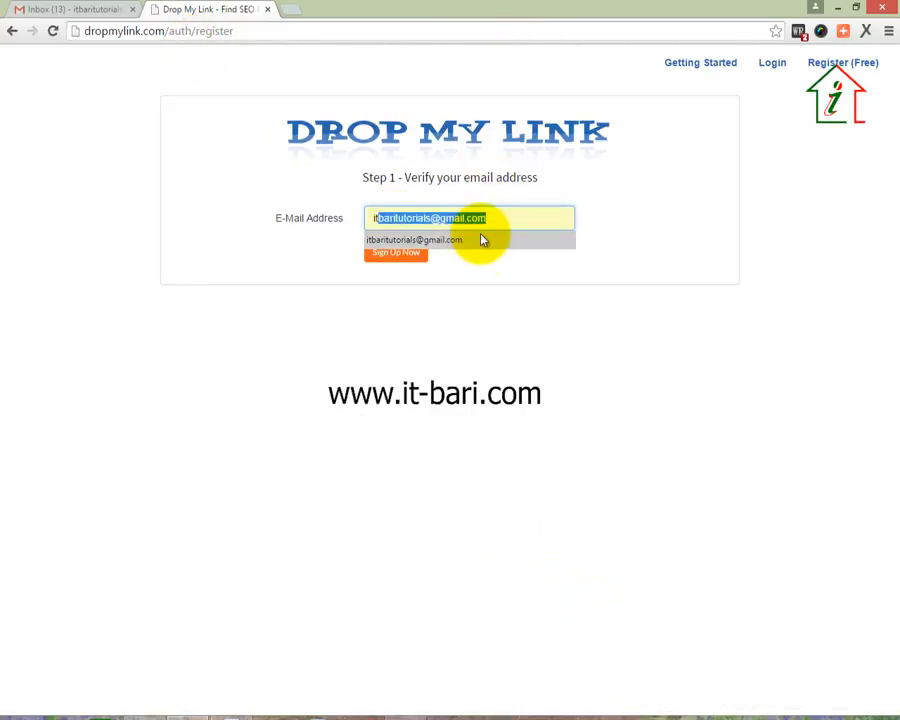
{"action": "left_click", "coordinate": [480, 240]}
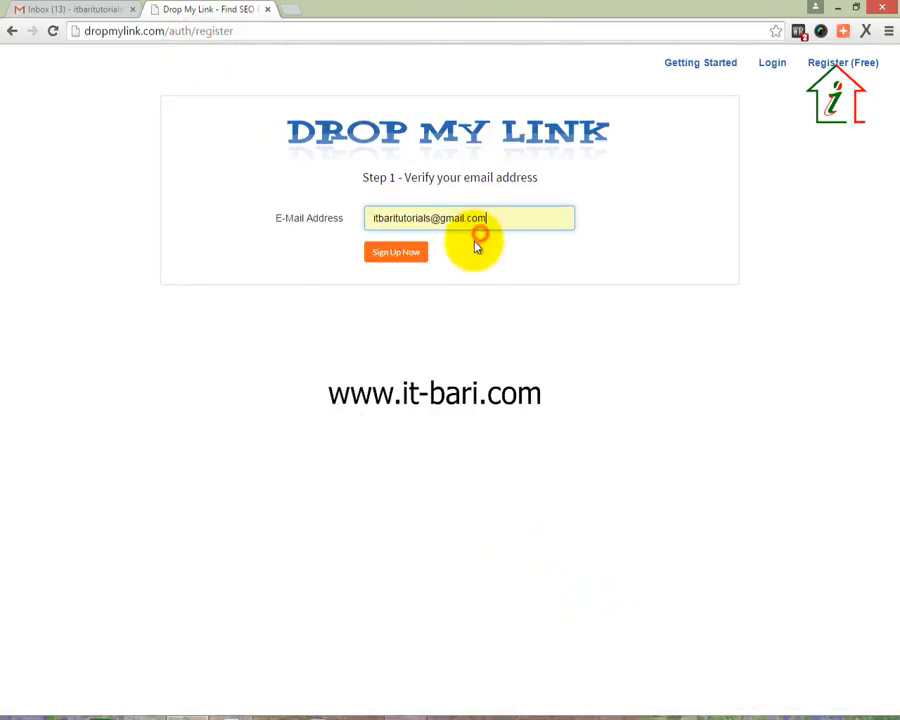
{"action": "left_click", "coordinate": [401, 254]}
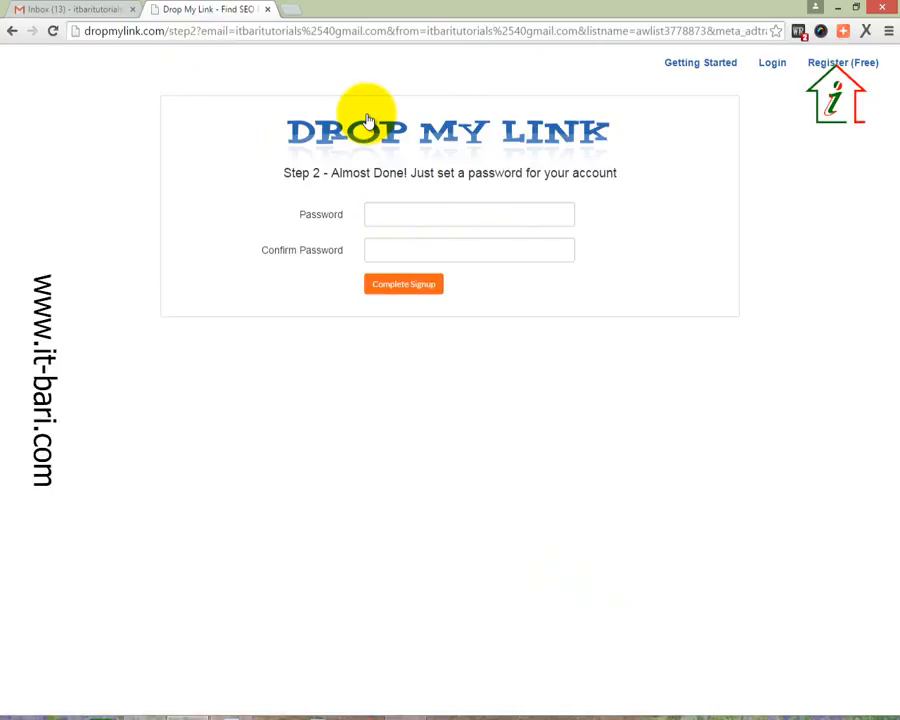
Set and confirm the account password to complete signup
{"action": "left_click", "coordinate": [460, 216]}
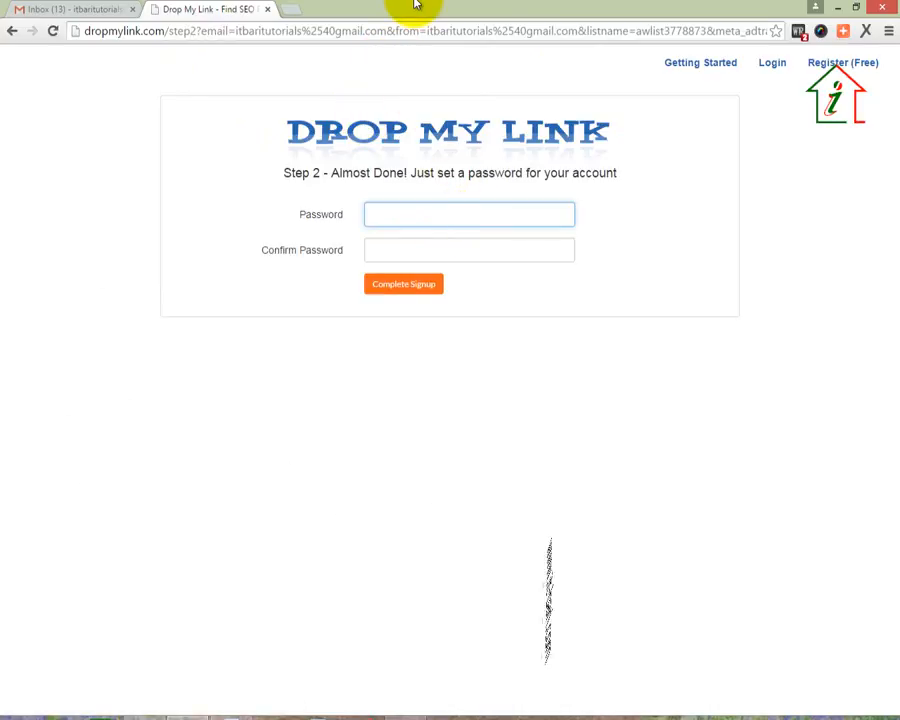
{"action": "type", "text": "••••••"}
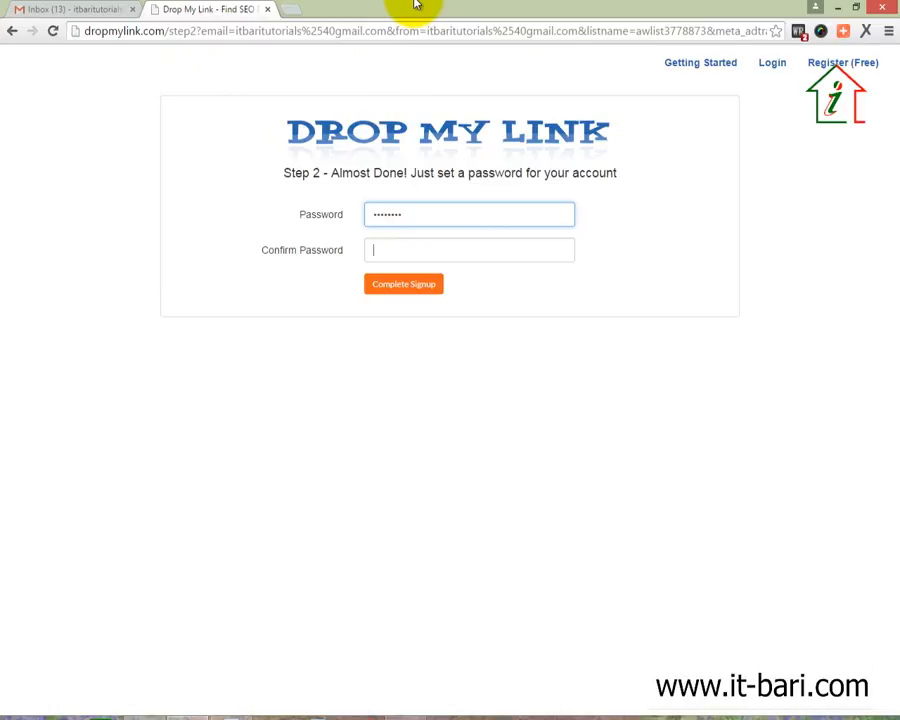
{"action": "key", "text": "Tab"}
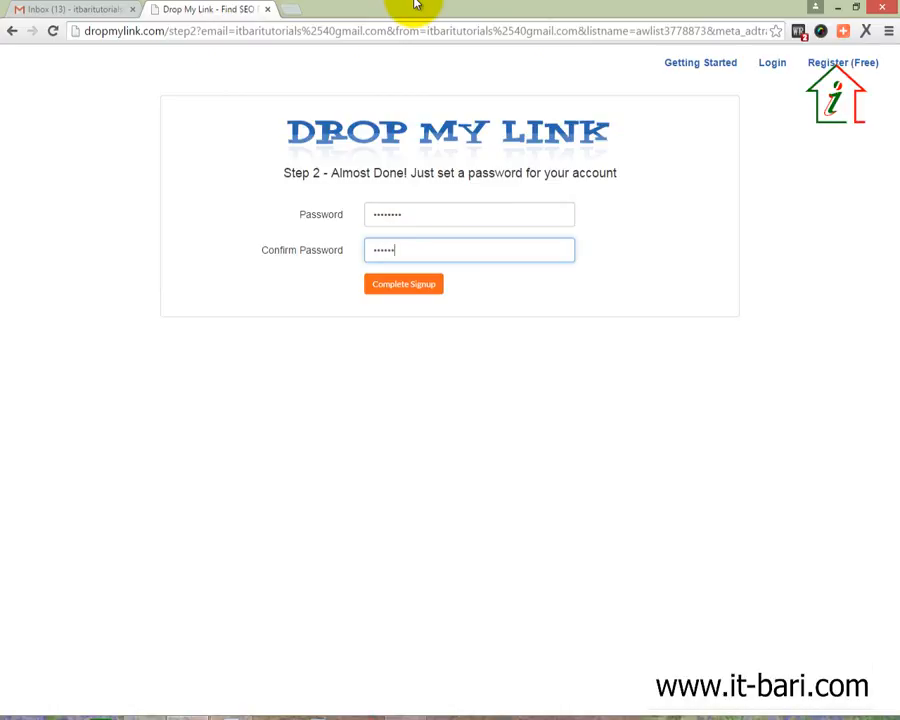
{"action": "type", "text": "••••••••"}
{"action": "key", "text": "Return"}
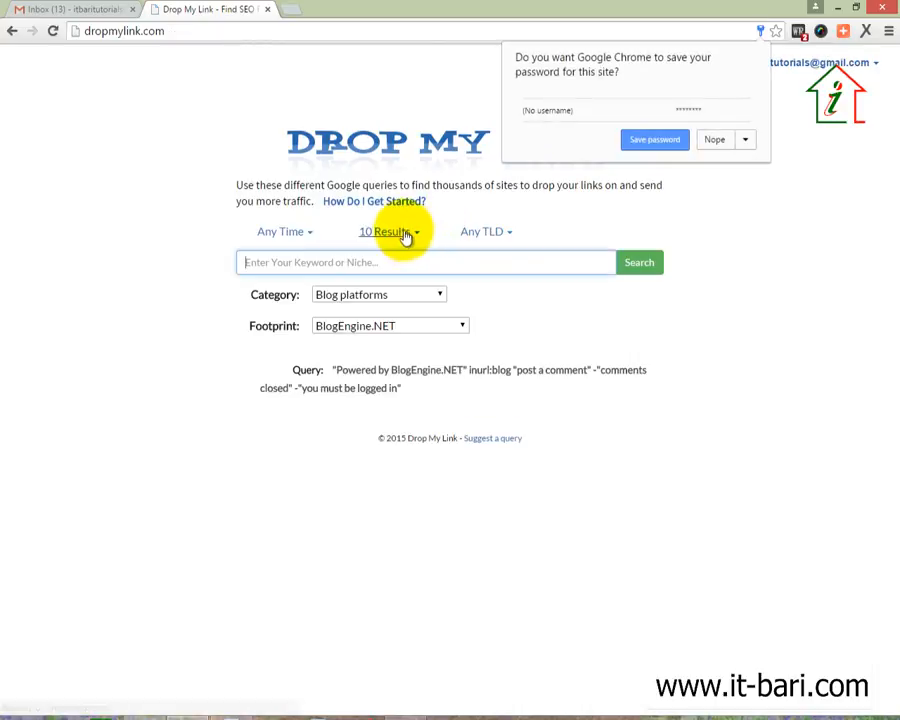
Decline saving the password, then review the TLD and Category options without changing them
{"action": "left_click", "coordinate": [710, 138]}
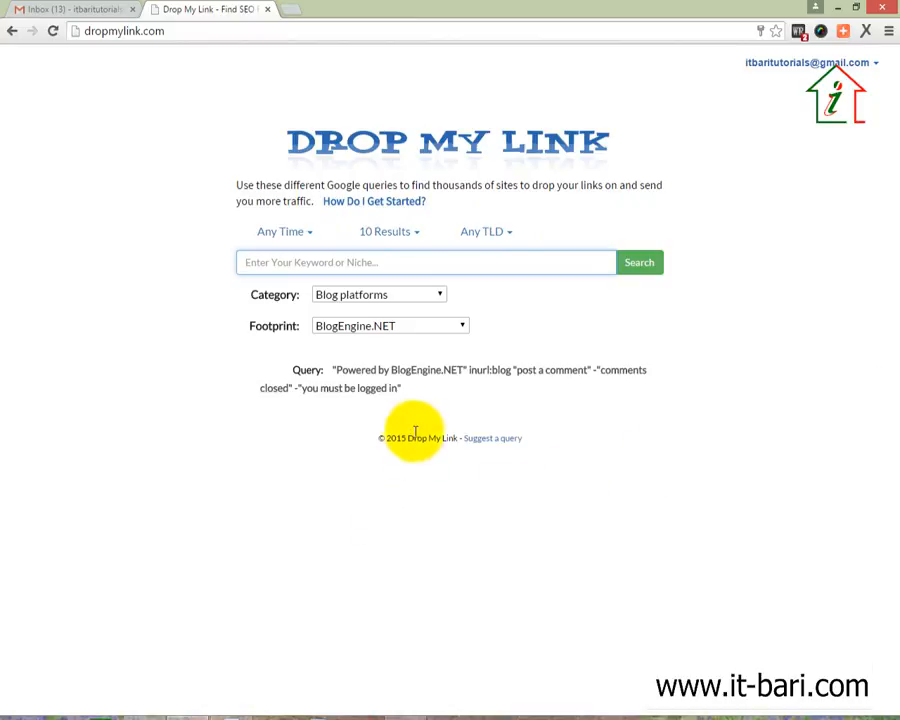
{"action": "left_click", "coordinate": [271, 475]}
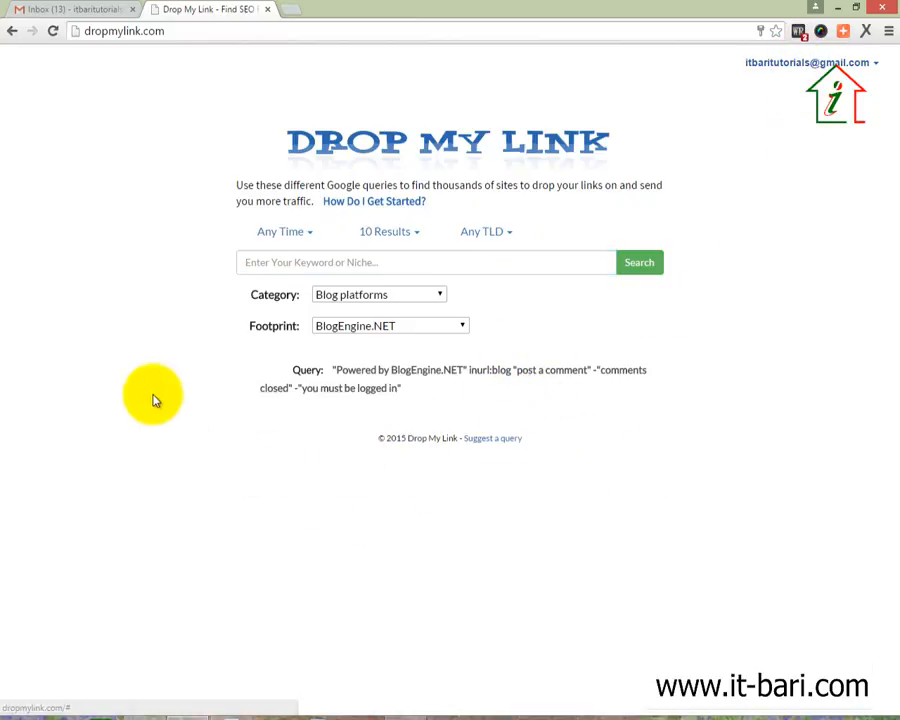
{"action": "left_click", "coordinate": [270, 263]}
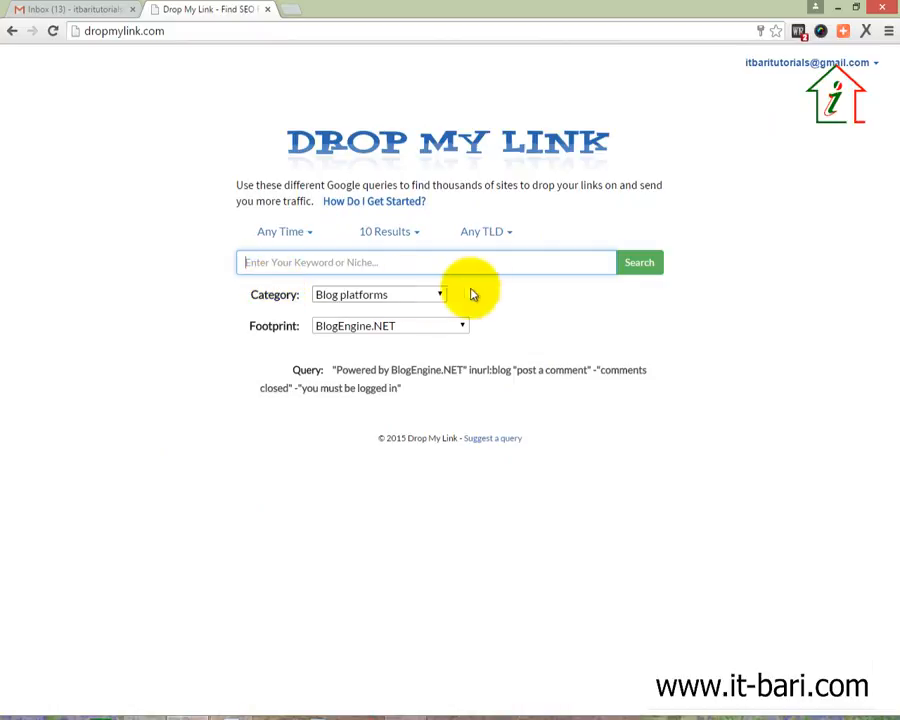
{"action": "left_click", "coordinate": [512, 236]}
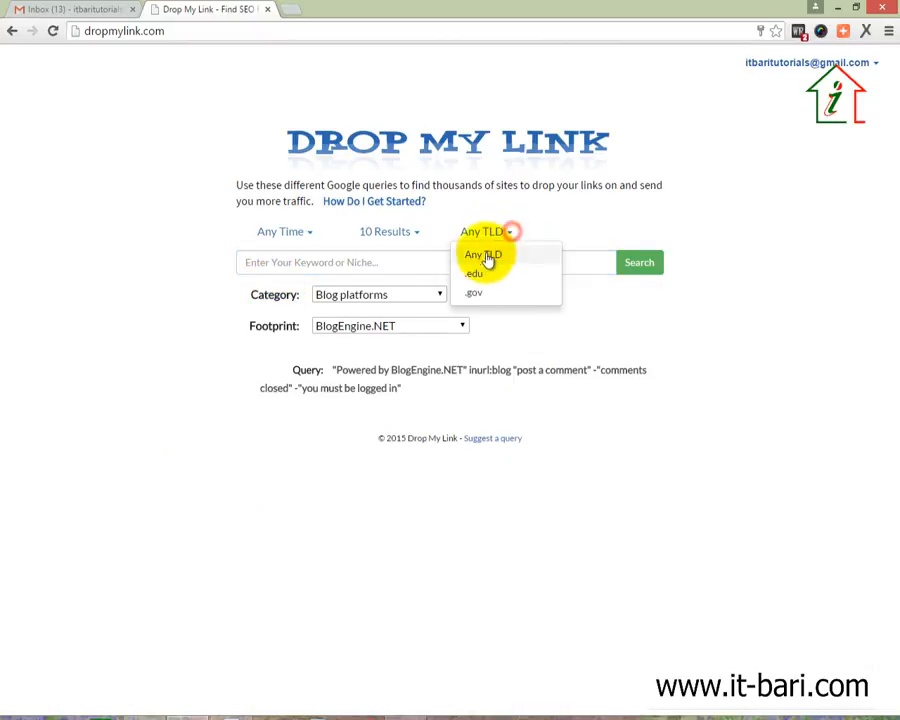
{"action": "left_click", "coordinate": [575, 330]}
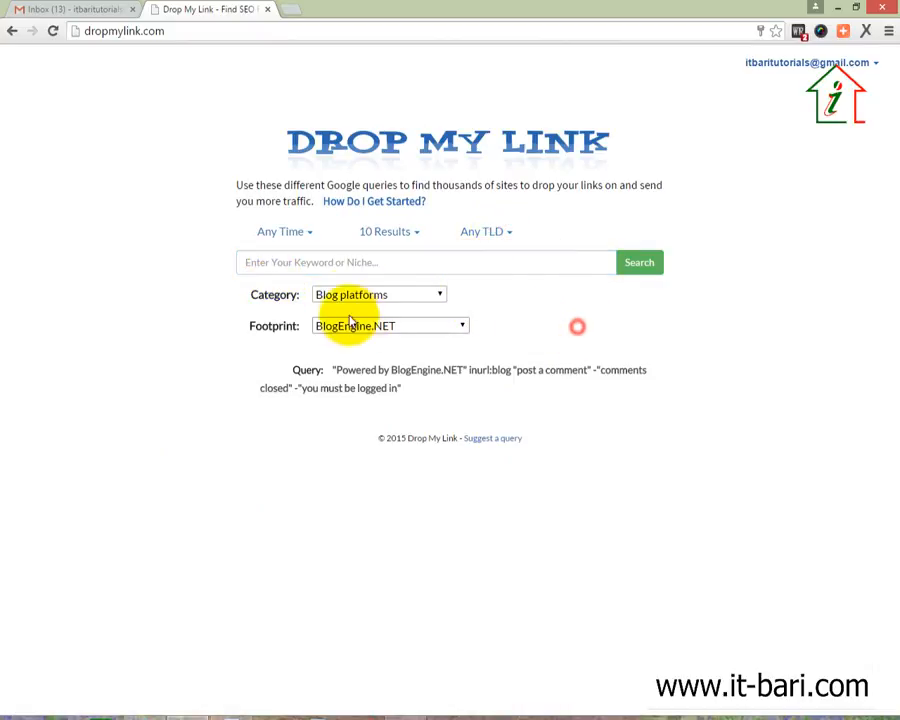
{"action": "left_click", "coordinate": [378, 294]}
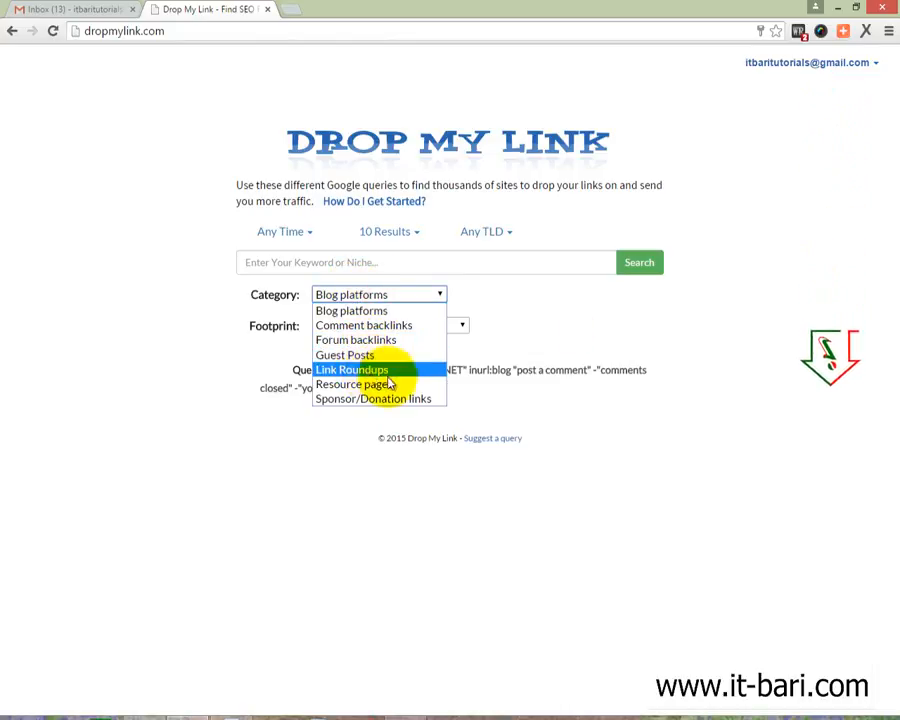
{"action": "left_click", "coordinate": [535, 291]}
Try the Wordpress (no comments) 1 and Expression Engine footprints, then return to BlogEngine.NET
{"action": "left_click", "coordinate": [462, 325]}
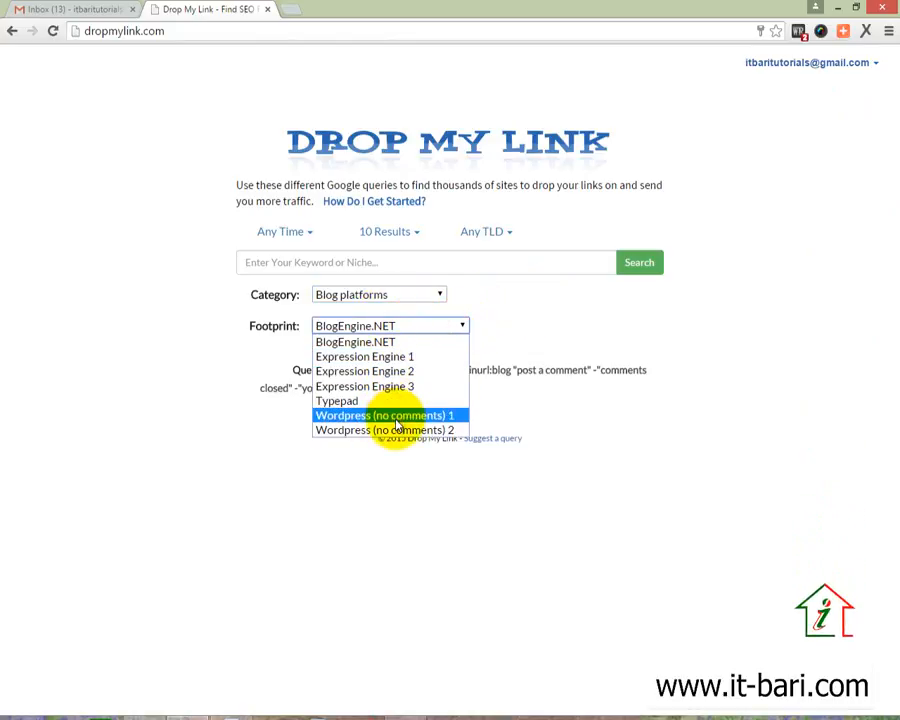
{"action": "left_click", "coordinate": [397, 418]}
{"action": "left_click", "coordinate": [423, 328]}
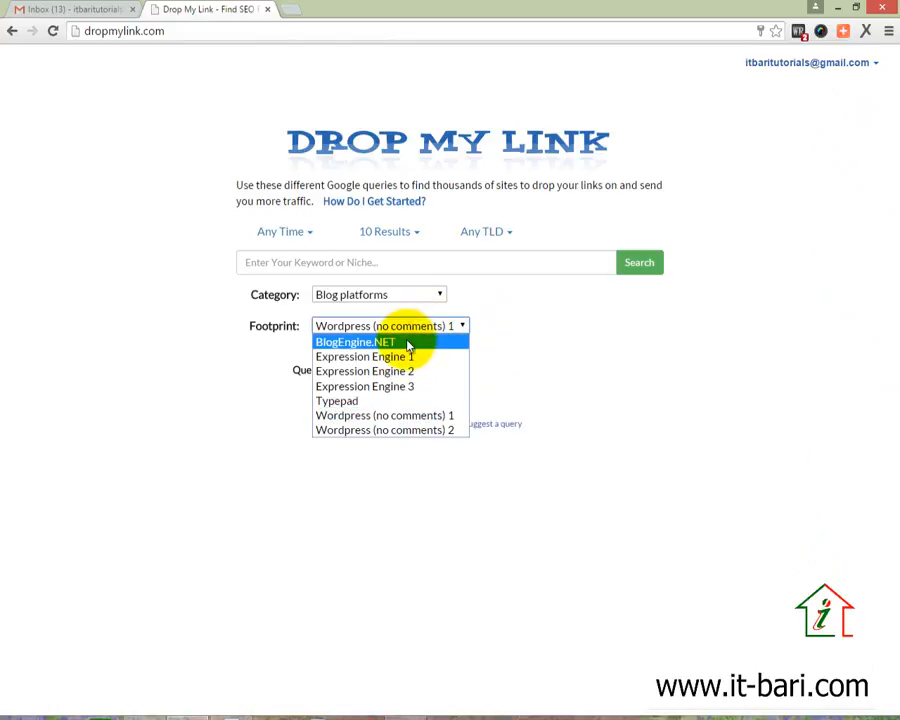
{"action": "left_click", "coordinate": [405, 355]}
{"action": "left_click", "coordinate": [410, 330]}
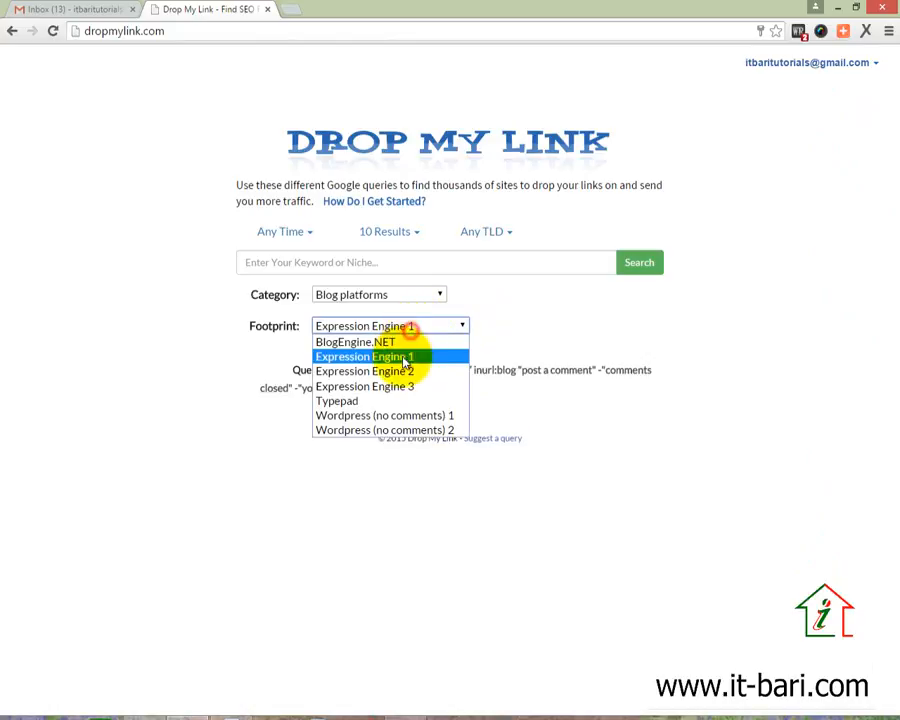
{"action": "left_click", "coordinate": [400, 370]}
{"action": "left_click", "coordinate": [412, 330]}
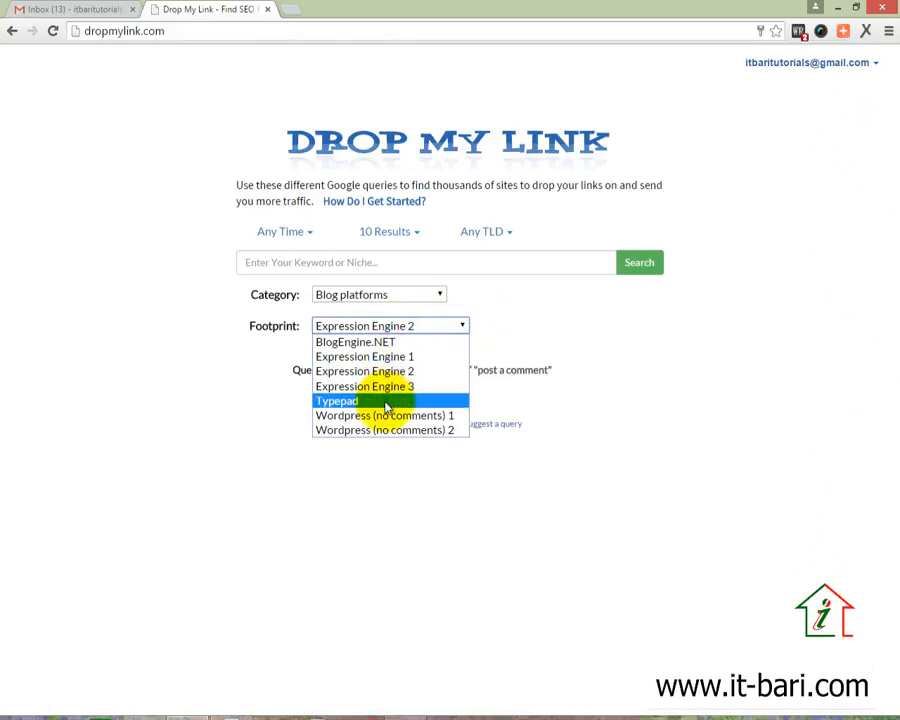
{"action": "left_click", "coordinate": [375, 342]}
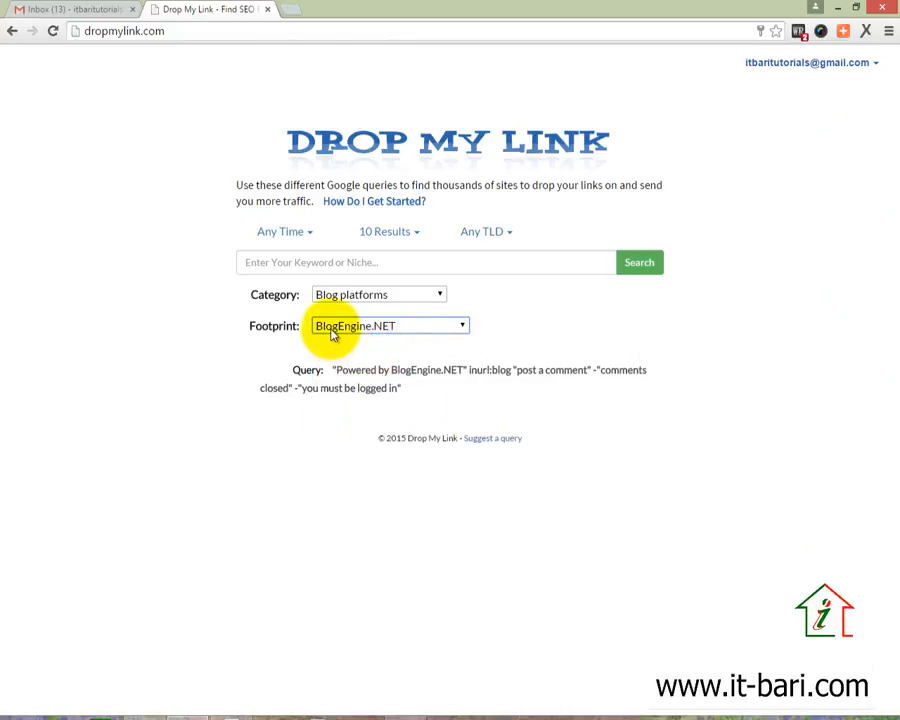
Enter 'computer technology' as the keyword, leaving the results count unchanged
{"action": "left_click", "coordinate": [351, 263]}
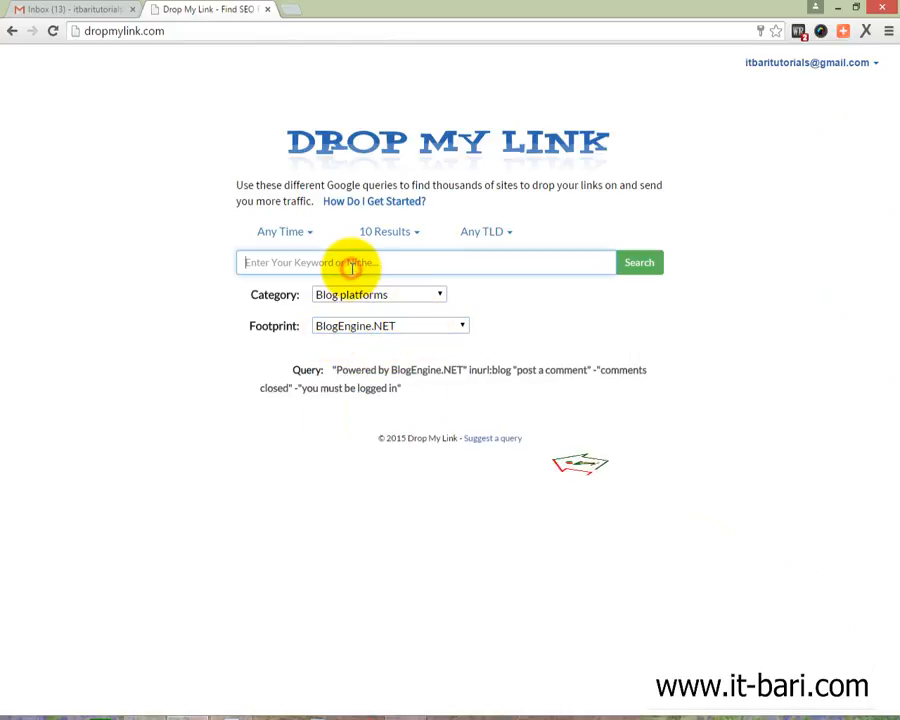
{"action": "left_click", "coordinate": [413, 235]}
{"action": "left_click", "coordinate": [600, 316]}
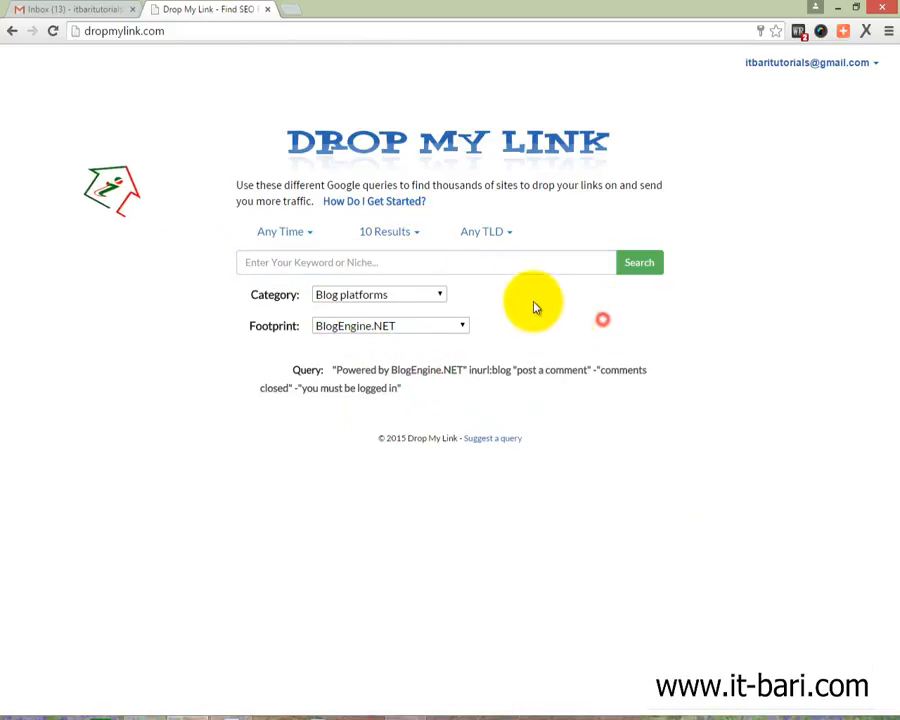
{"action": "left_click", "coordinate": [380, 262]}
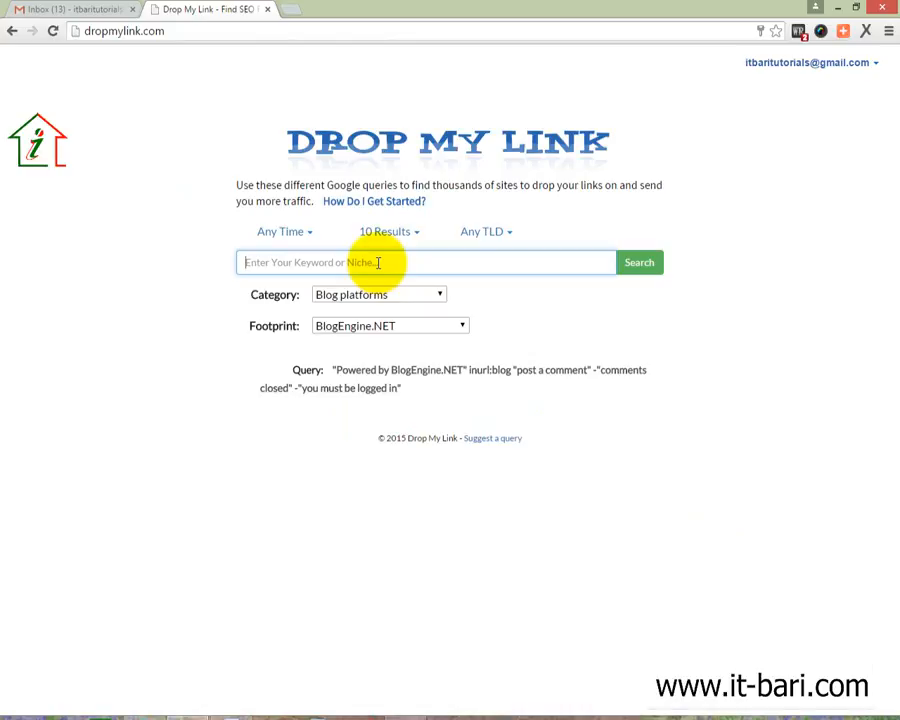
{"action": "type", "text": "compute"}
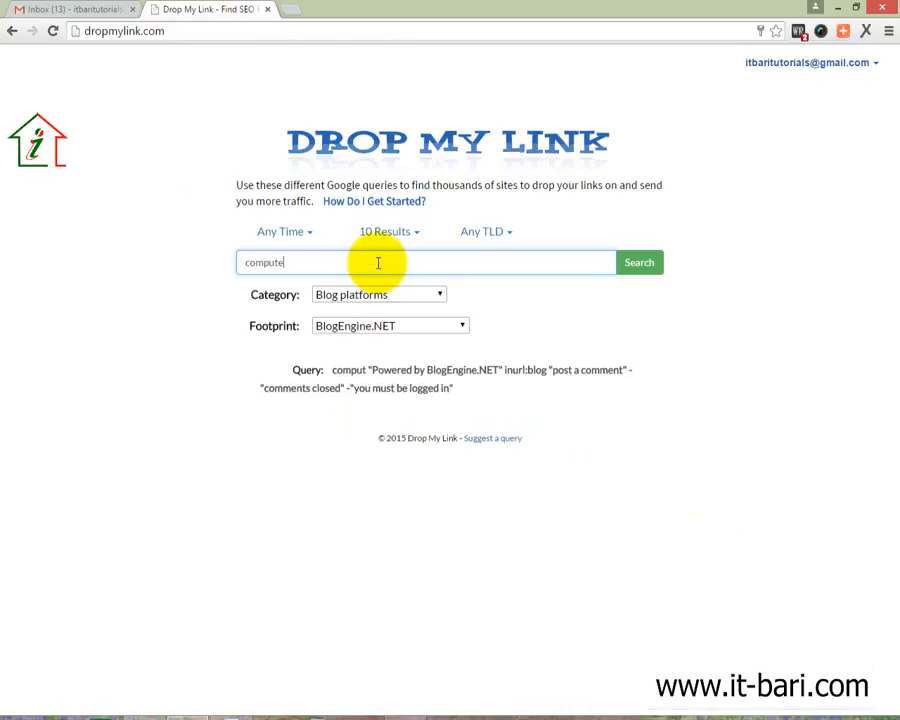
{"action": "type", "text": "r technology"}
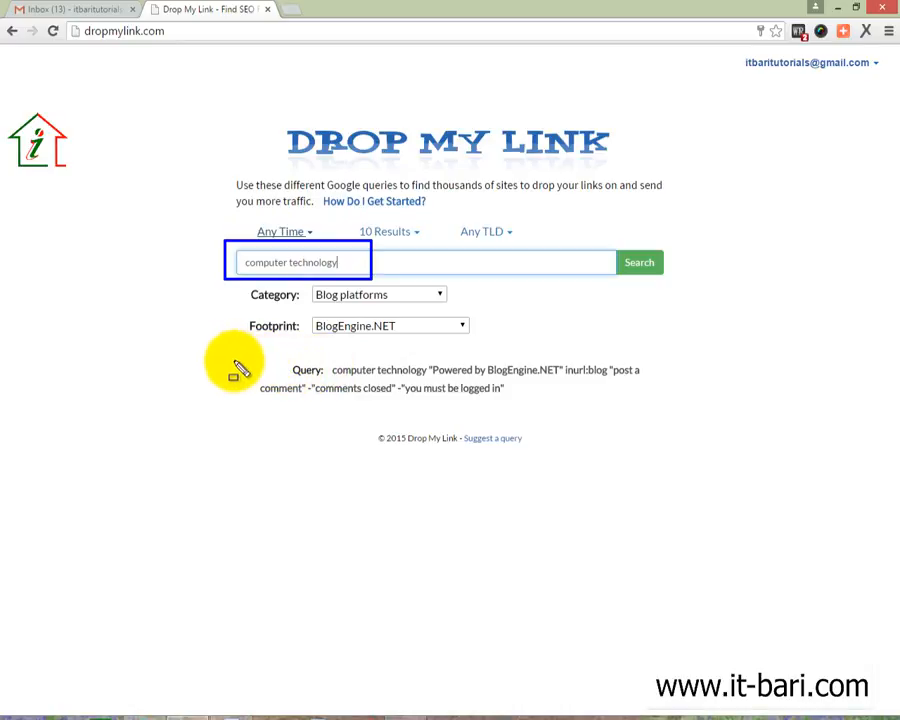
{"action": "mouse_move", "coordinate": [233, 361]}
{"action": "left_mouse_down"}
{"action": "mouse_move", "coordinate": [747, 402]}
{"action": "mouse_move", "coordinate": [667, 402]}
{"action": "left_mouse_up"}
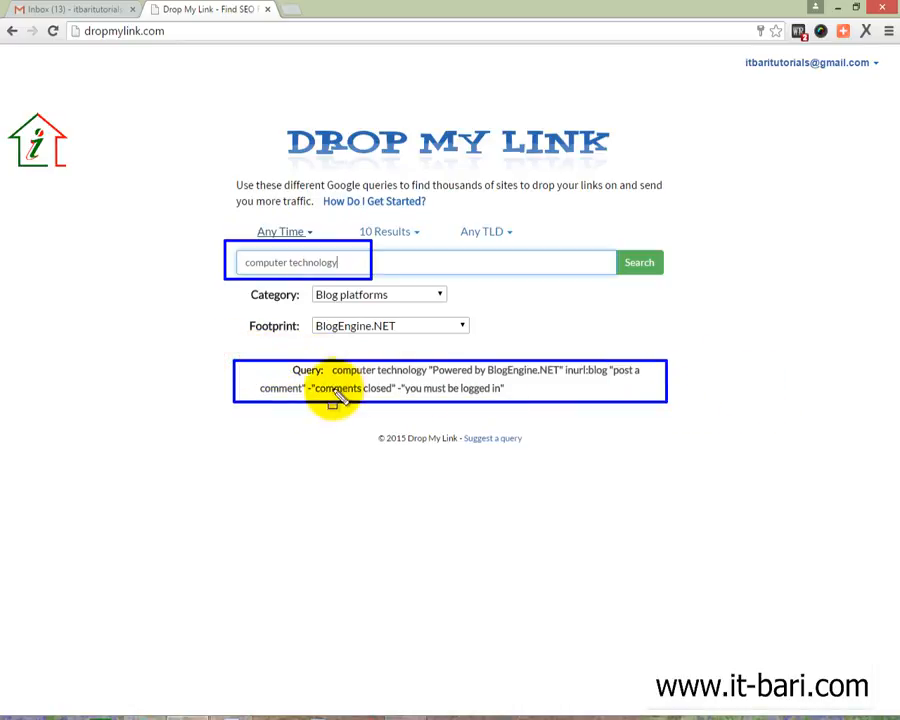
{"action": "key", "text": "Escape"}
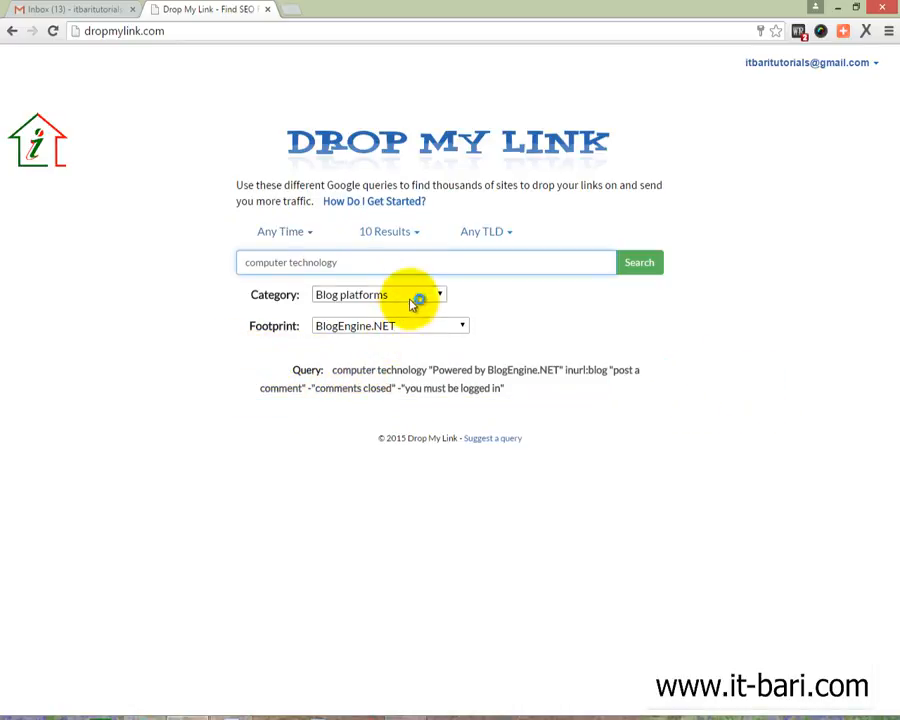
Choose the Comment backlinks category with the Do-follow comments footprint, keeping Any TLD
{"action": "left_click", "coordinate": [412, 296]}
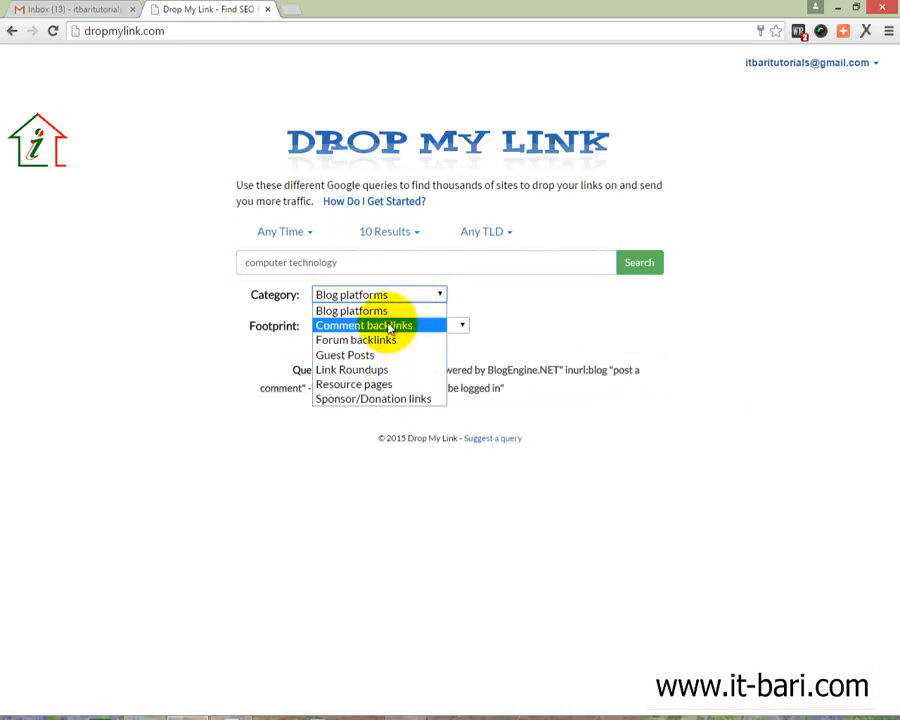
{"action": "left_click", "coordinate": [397, 314]}
{"action": "left_click", "coordinate": [392, 299]}
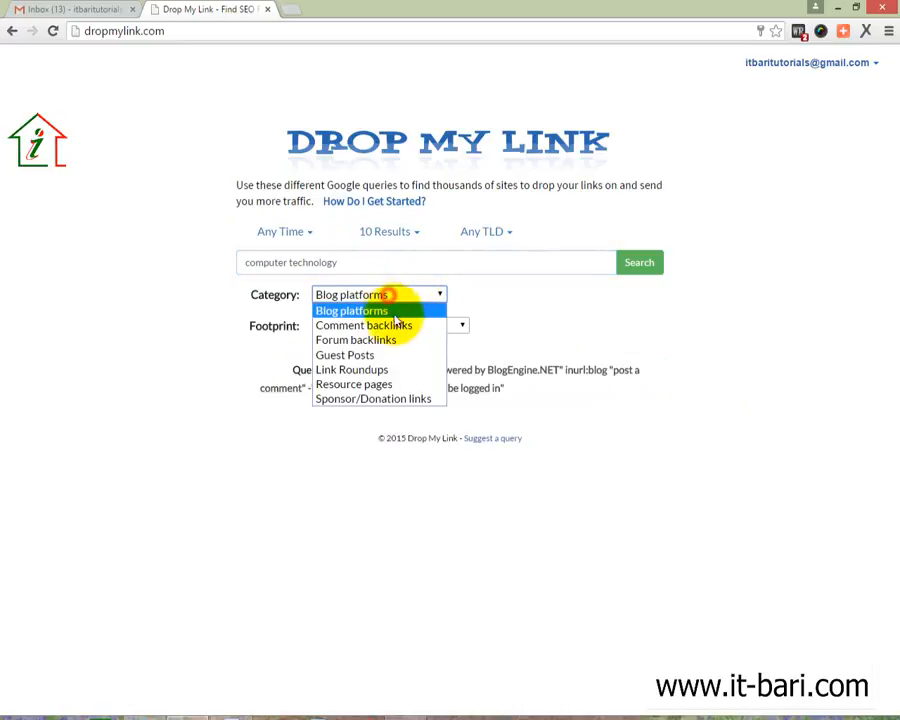
{"action": "left_click", "coordinate": [398, 325]}
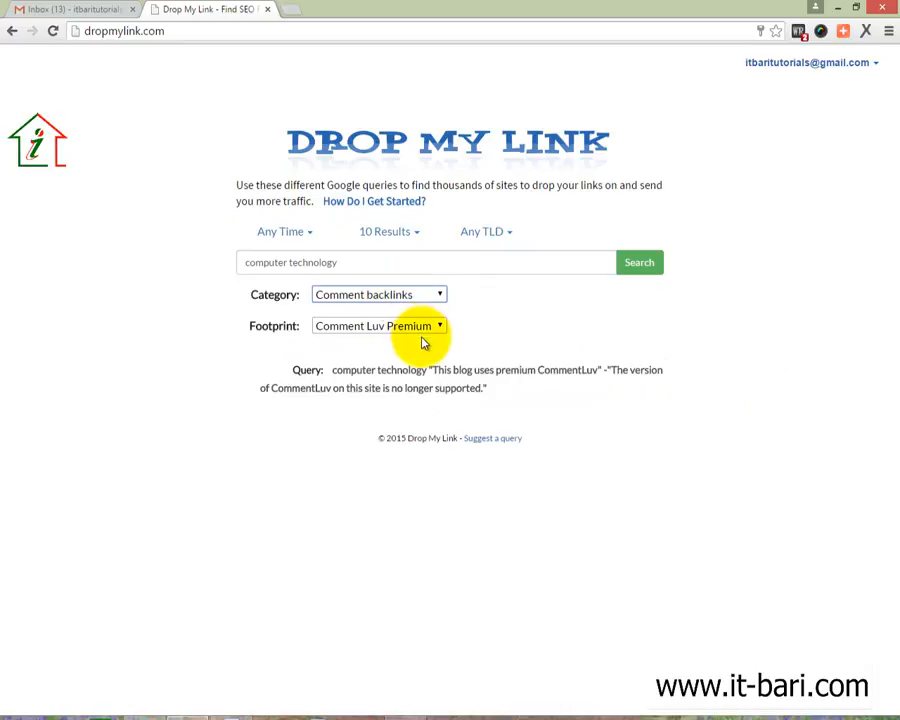
{"action": "left_click", "coordinate": [421, 325]}
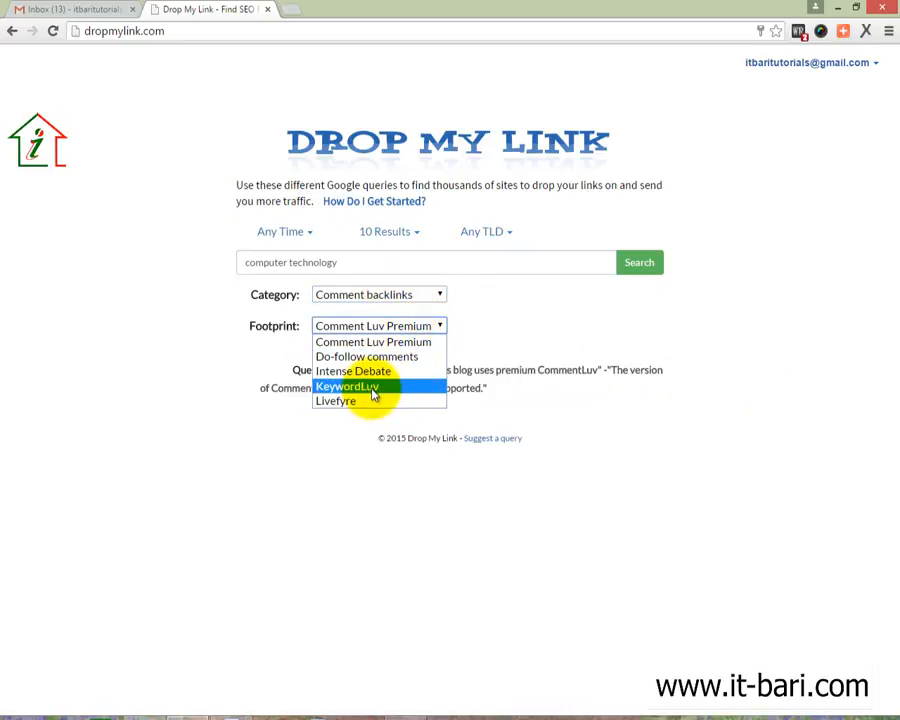
{"action": "left_click", "coordinate": [374, 356]}
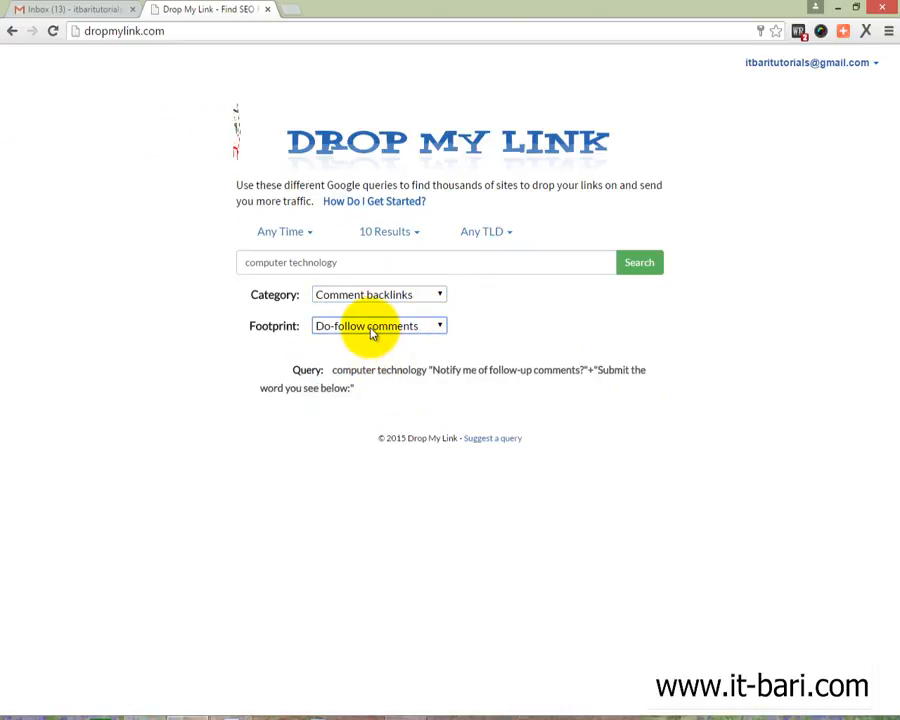
{"action": "left_click", "coordinate": [509, 235]}
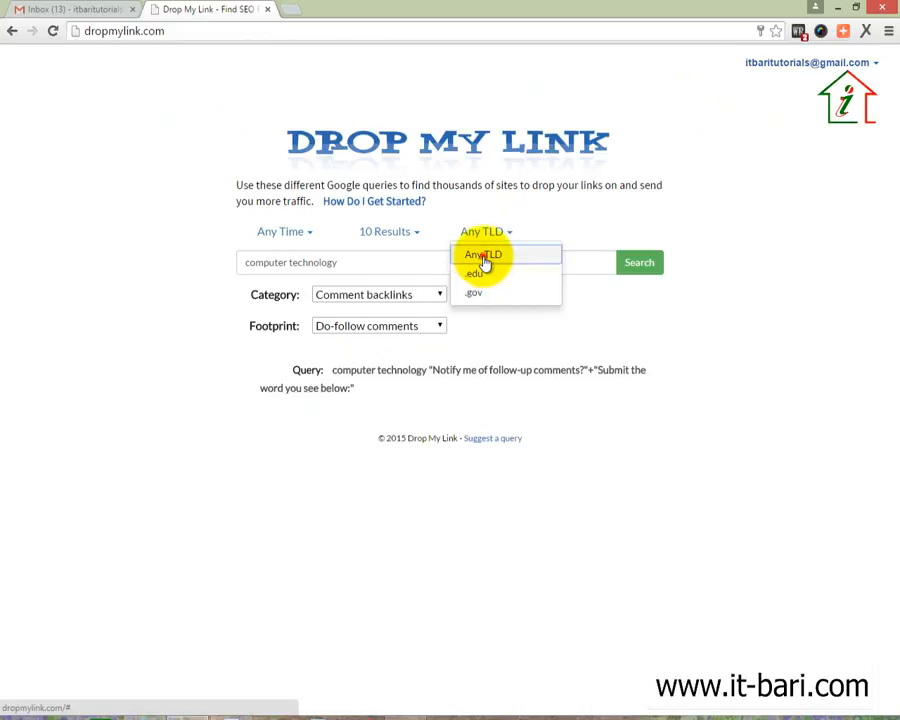
{"action": "left_click", "coordinate": [484, 258]}
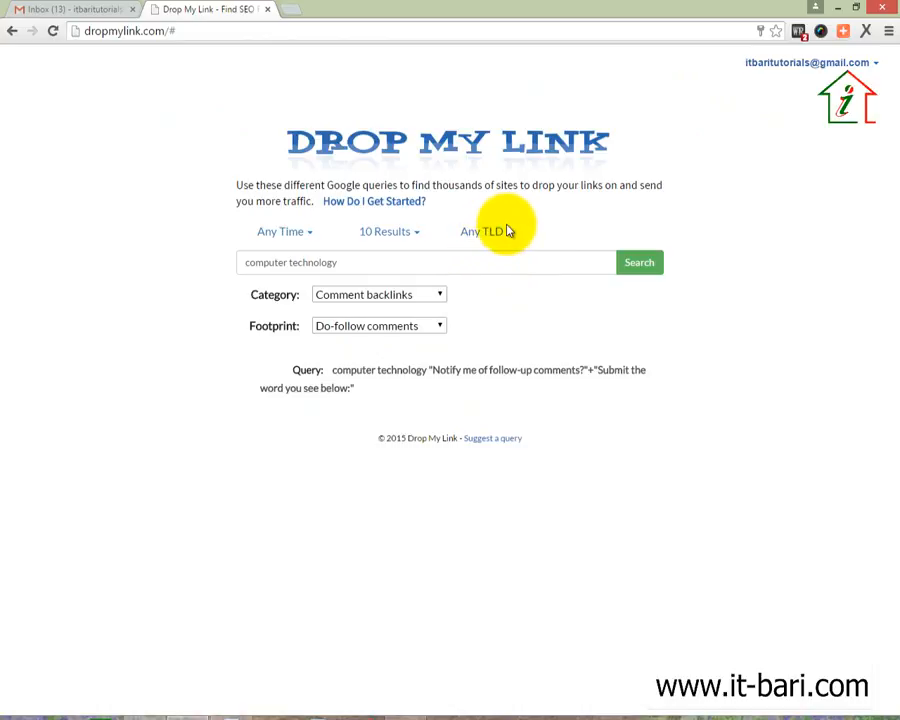
Run the query on Google and open the second and third results in new tabs
{"action": "left_click", "coordinate": [643, 264]}
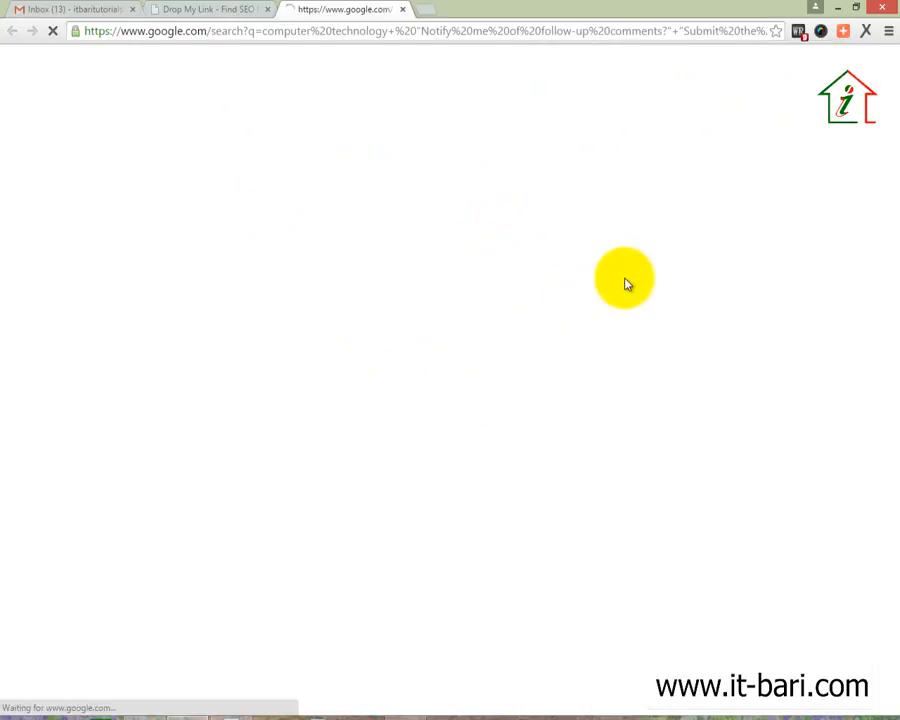
{"action": "scroll", "coordinate": [568, 281], "scroll_direction": "down", "scroll_amount": 5}
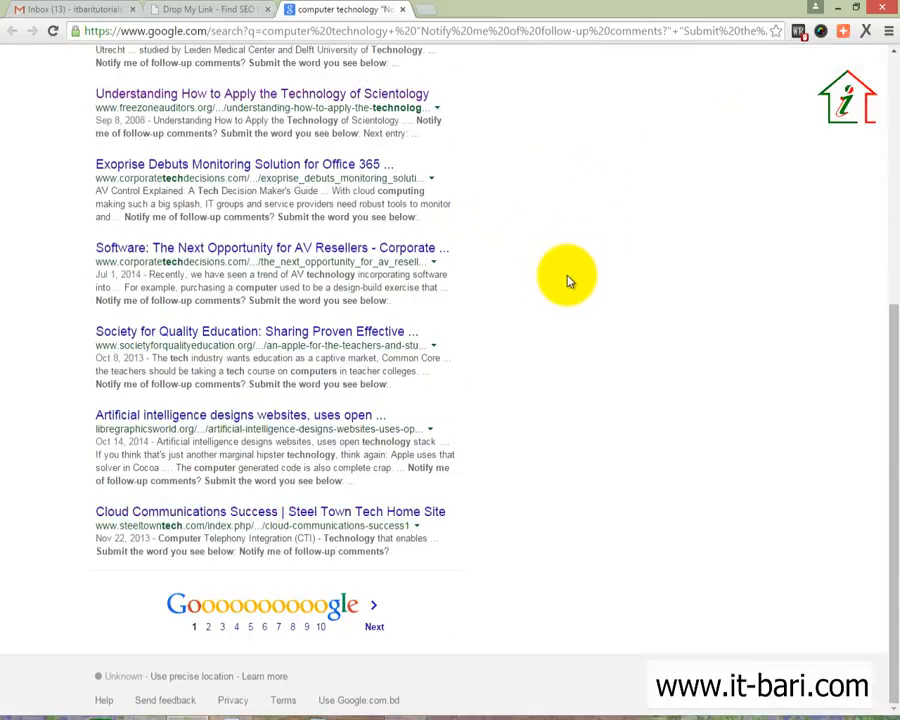
{"action": "scroll", "coordinate": [526, 324], "scroll_direction": "up", "scroll_amount": 6}
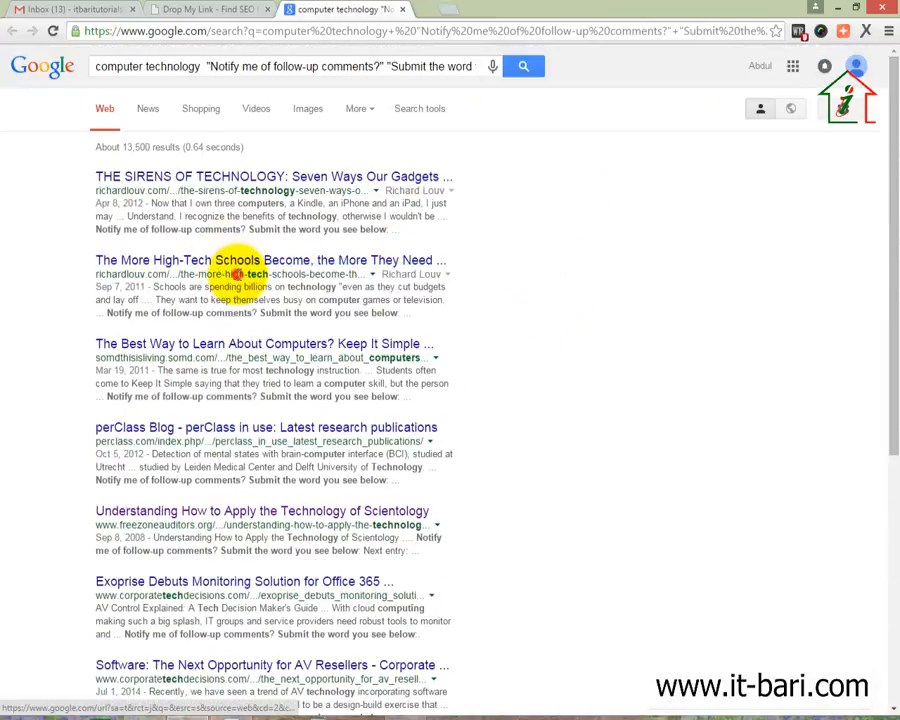
{"action": "middle_click", "coordinate": [236, 272]}
{"action": "right_click", "coordinate": [172, 348]}
{"action": "left_click", "coordinate": [230, 355]}
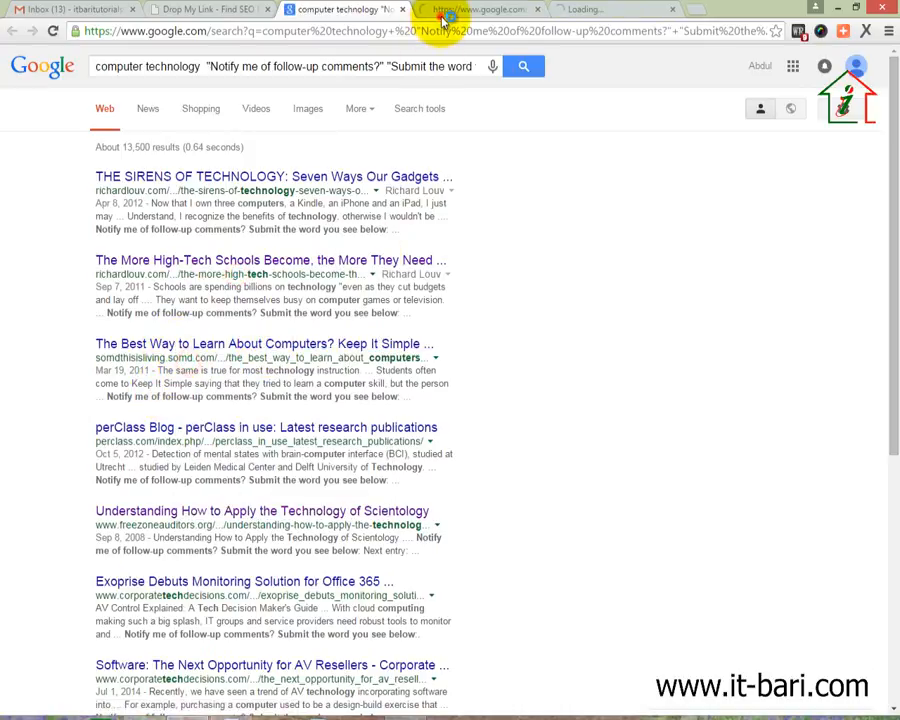
Check the opened result tabs, then return to the results and bring up another result's link options
{"action": "left_click", "coordinate": [443, 12]}
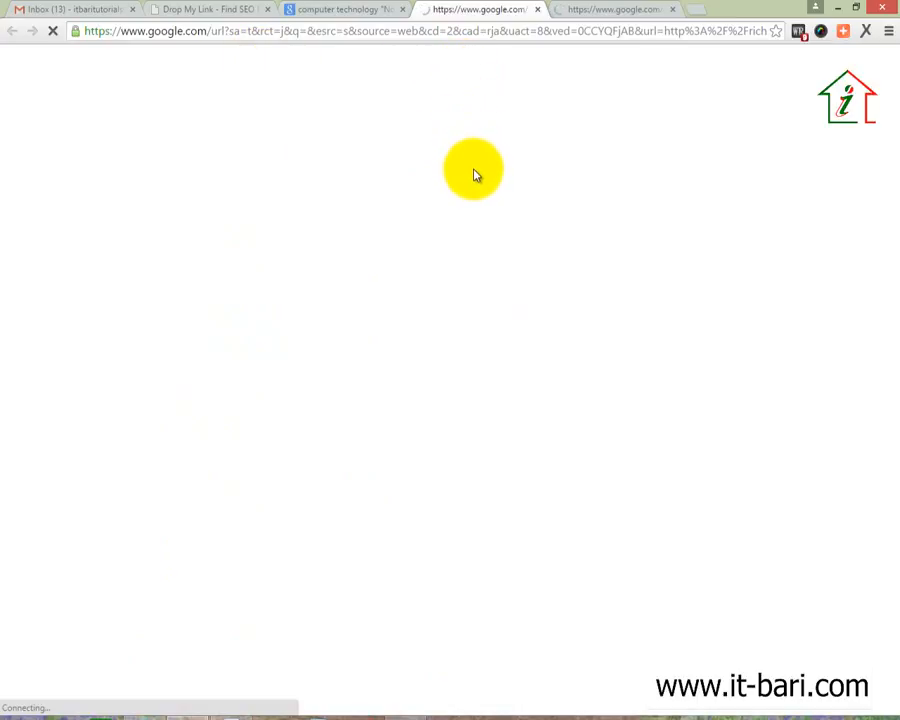
{"action": "left_click", "coordinate": [605, 10]}
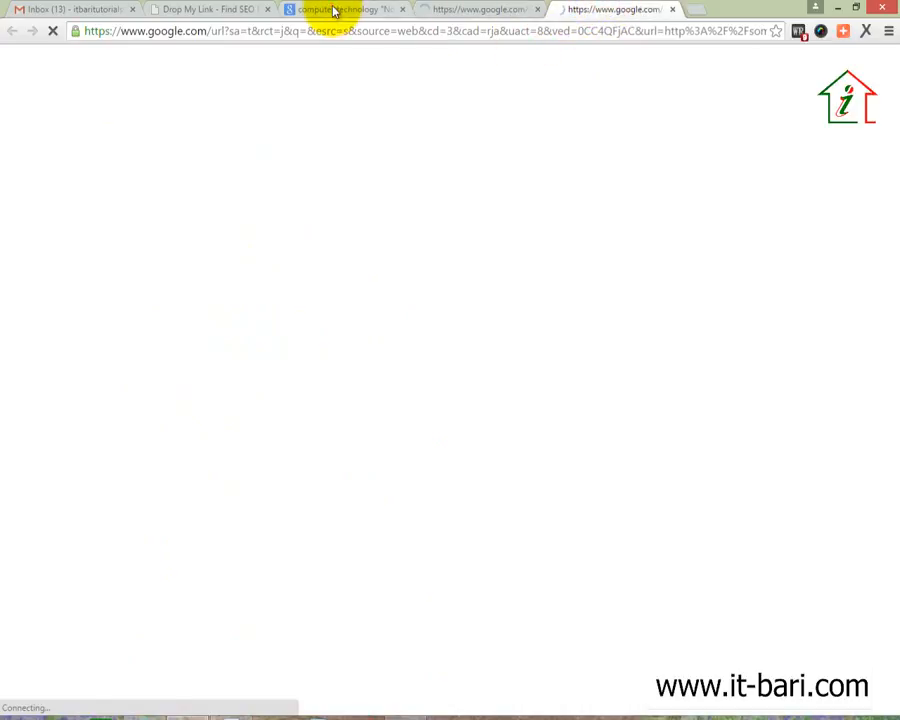
{"action": "left_click", "coordinate": [335, 10]}
{"action": "right_click", "coordinate": [160, 432]}
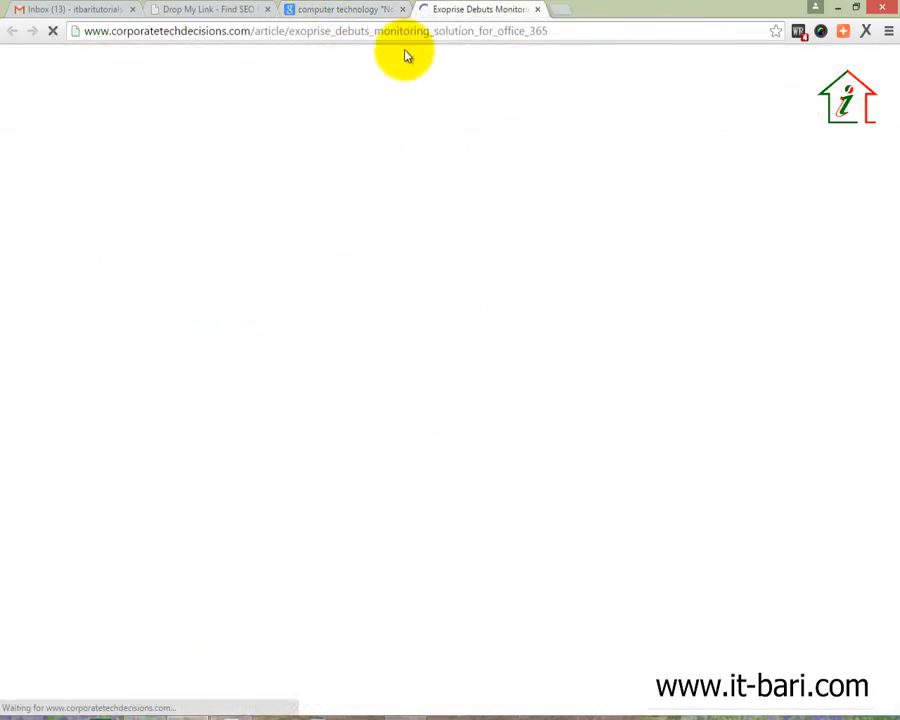
Back on the Google results, highlight the 13,500 results count
{"action": "left_click", "coordinate": [340, 9]}
{"action": "scroll", "coordinate": [325, 236], "scroll_direction": "up", "scroll_amount": 5}
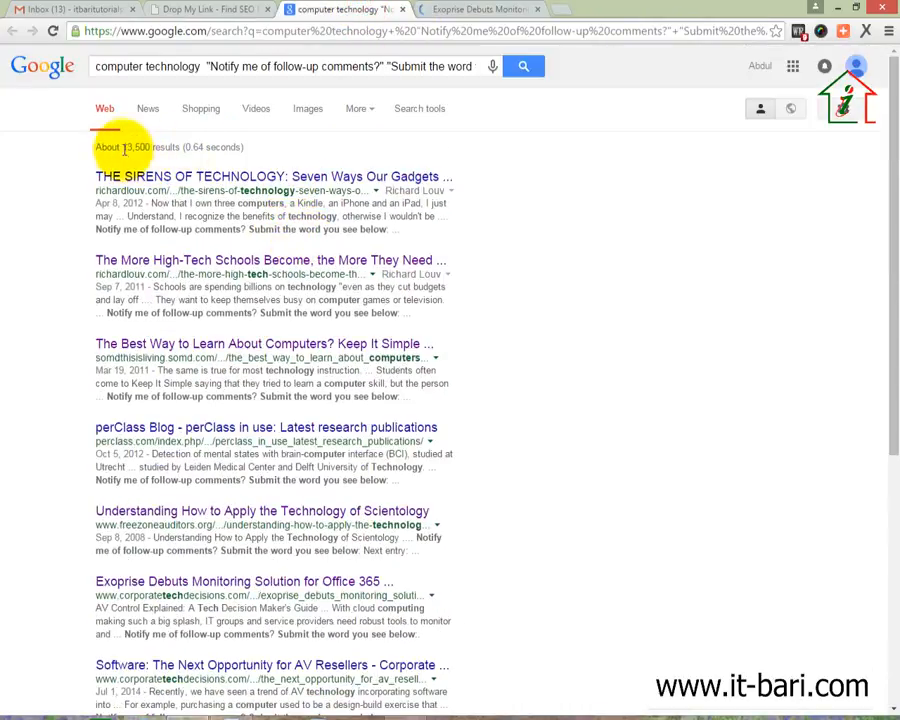
{"action": "left_click_drag", "start_coordinate": [124, 146], "coordinate": [180, 147]}
Scroll through the Exoprise article, then close its tab
{"action": "left_click", "coordinate": [457, 10]}
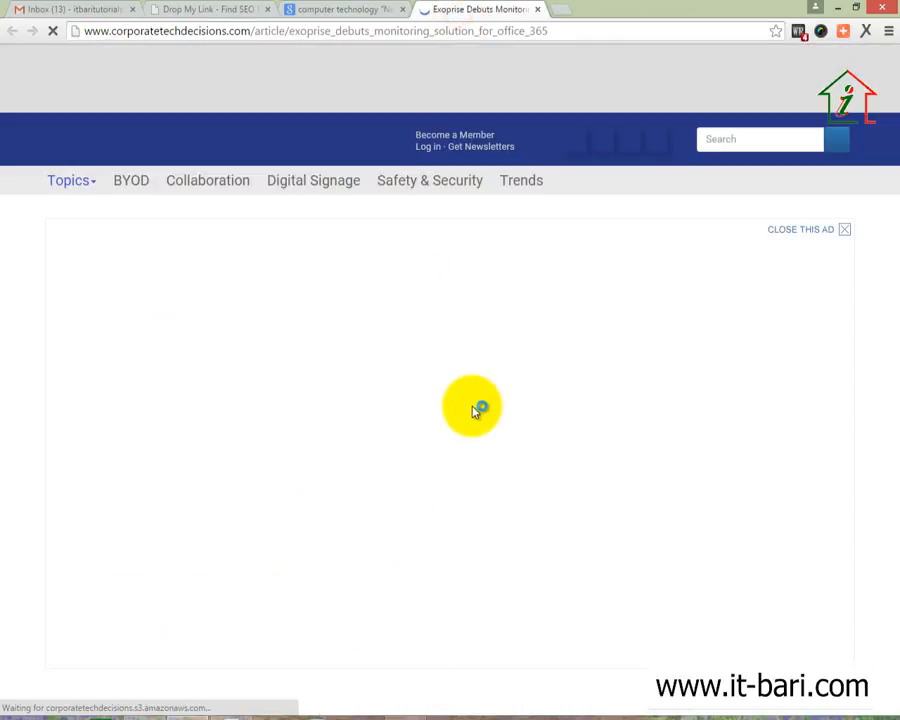
{"action": "scroll", "coordinate": [475, 412], "scroll_direction": "down", "scroll_amount": 2}
{"action": "scroll", "coordinate": [476, 412], "scroll_direction": "down", "scroll_amount": 20}
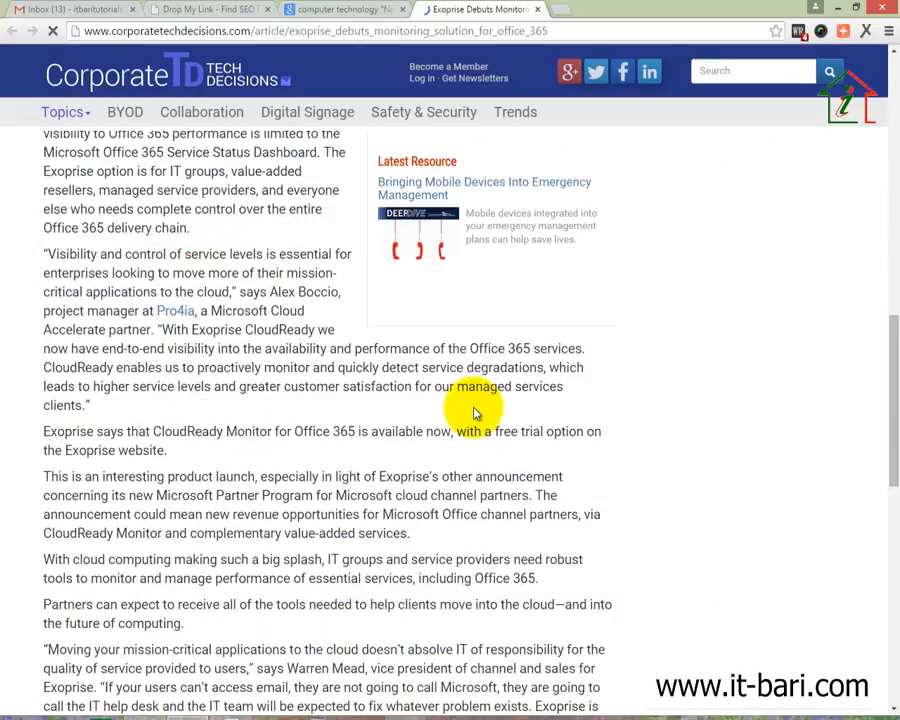
{"action": "scroll", "coordinate": [467, 408], "scroll_direction": "up", "scroll_amount": 10}
{"action": "scroll", "coordinate": [467, 408], "scroll_direction": "down", "scroll_amount": 5}
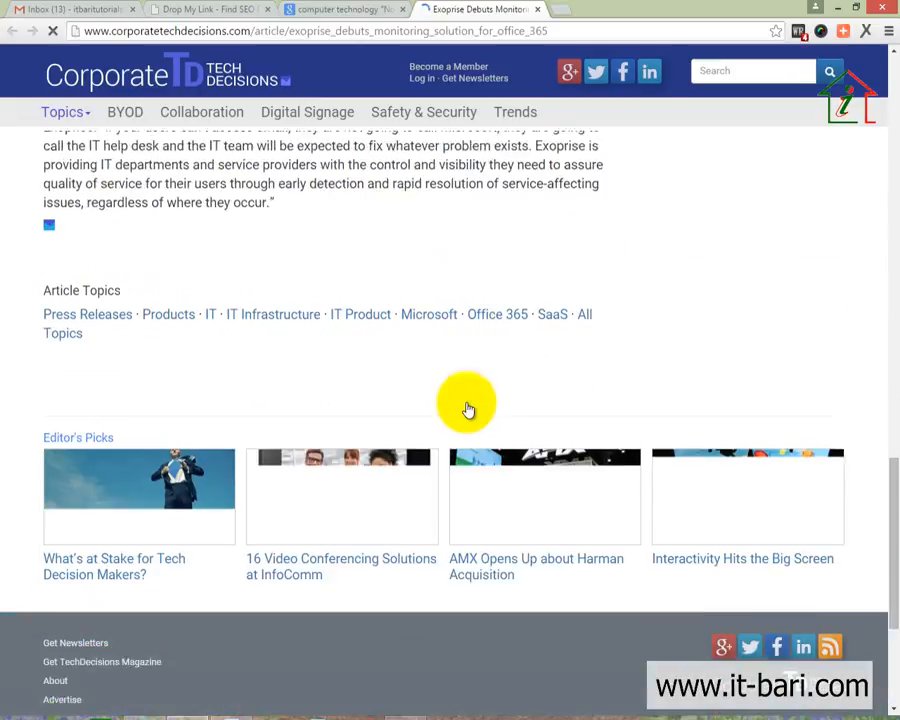
{"action": "scroll", "coordinate": [467, 408], "scroll_direction": "up", "scroll_amount": 5}
{"action": "scroll", "coordinate": [463, 406], "scroll_direction": "up", "scroll_amount": 10}
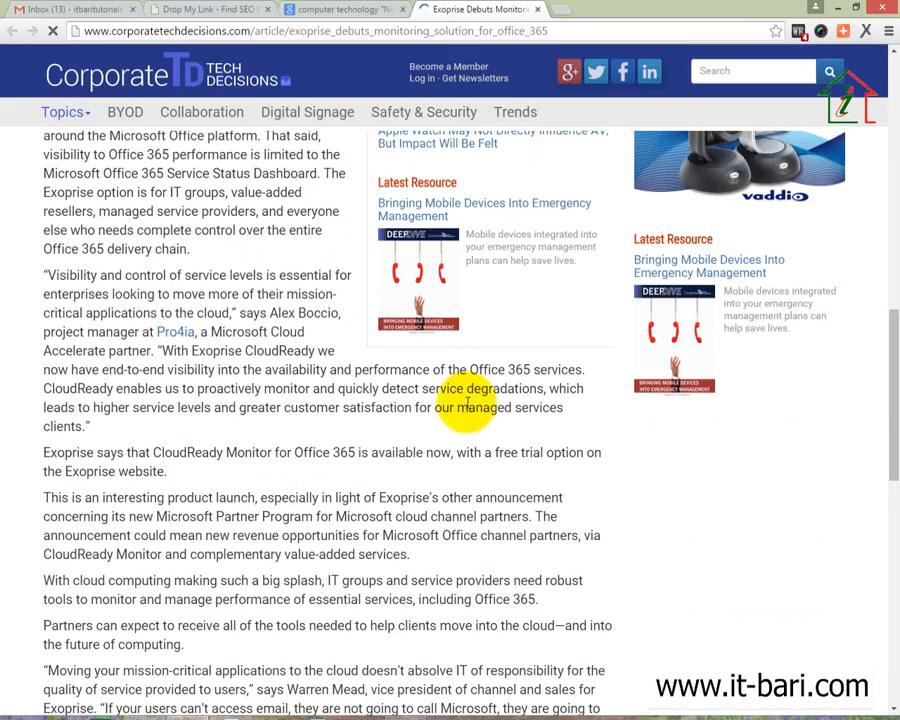
{"action": "left_click", "coordinate": [538, 10]}
{"action": "scroll", "coordinate": [195, 575], "scroll_direction": "down", "scroll_amount": 3}
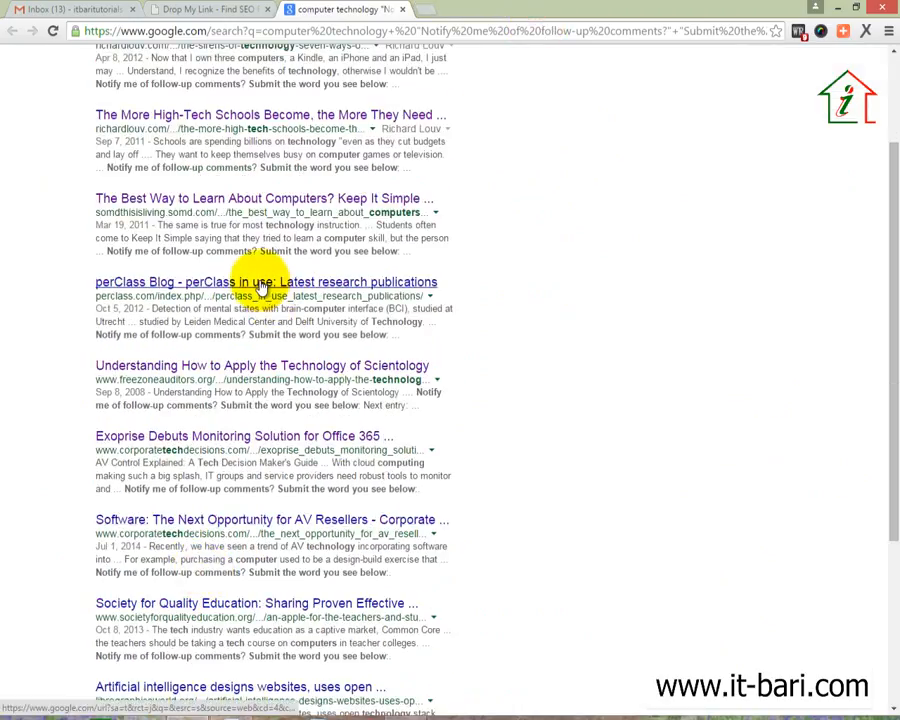
{"action": "scroll", "coordinate": [266, 434], "scroll_direction": "down", "scroll_amount": 3}
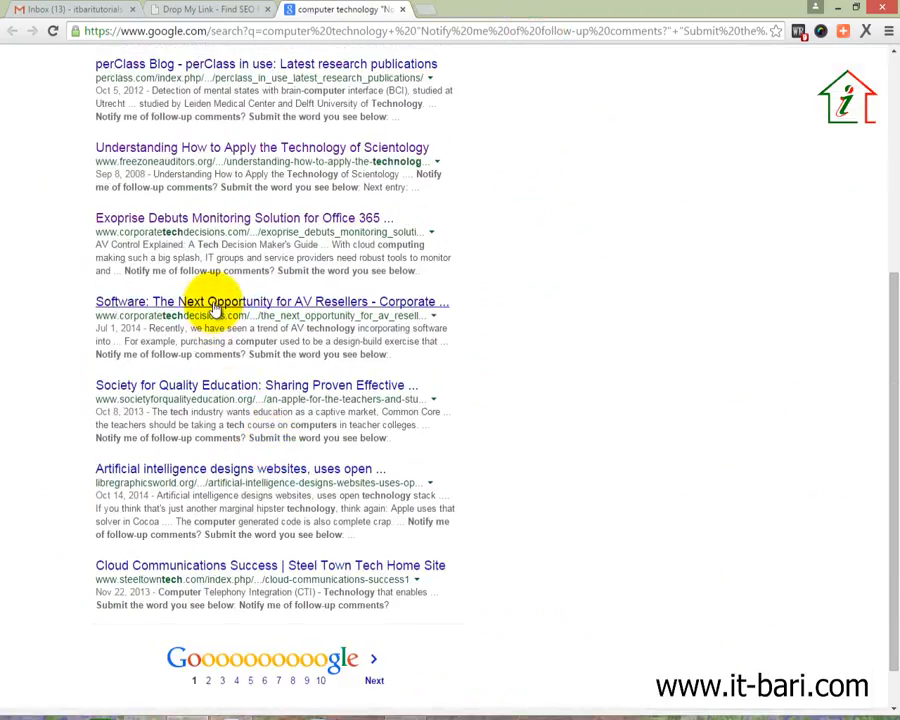
{"action": "right_click", "coordinate": [215, 310]}
{"action": "left_click", "coordinate": [232, 311]}
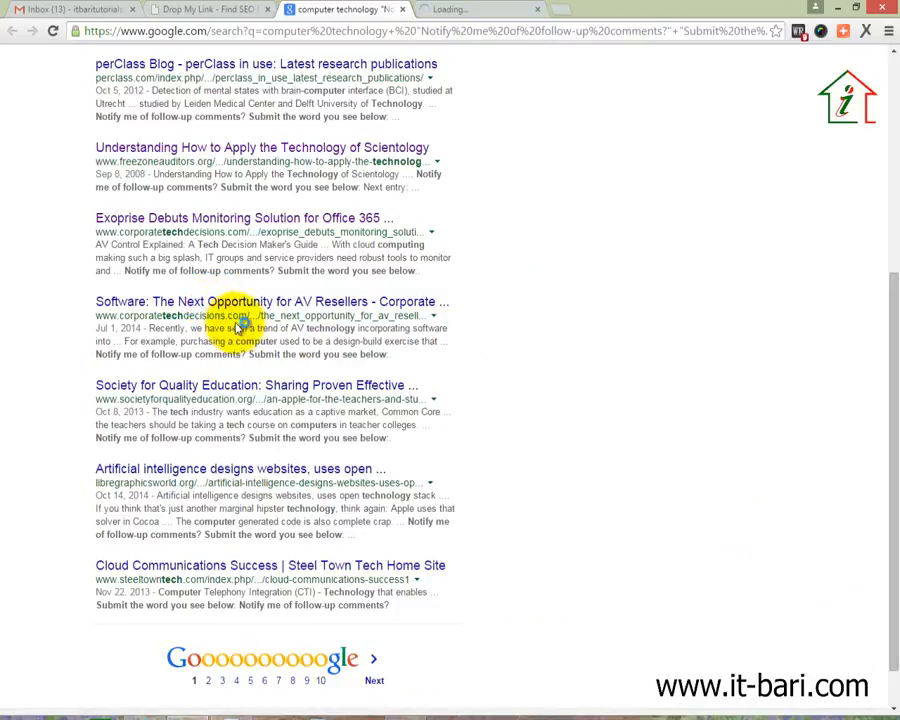
{"action": "left_click", "coordinate": [458, 10]}
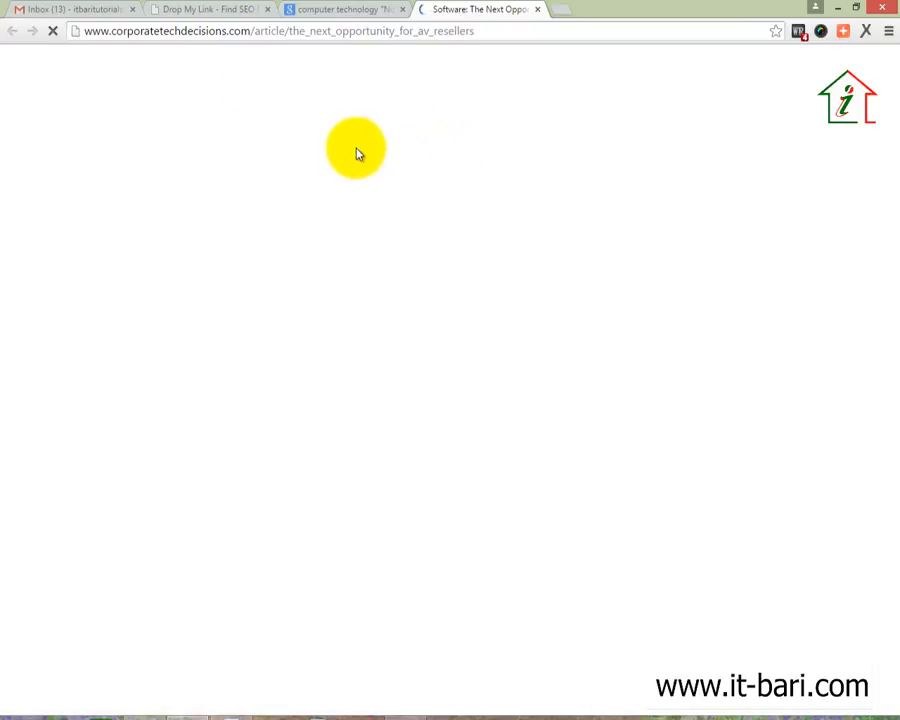
{"action": "left_click", "coordinate": [218, 10]}
{"action": "left_click_drag", "start_coordinate": [333, 261], "coordinate": [237, 261]}
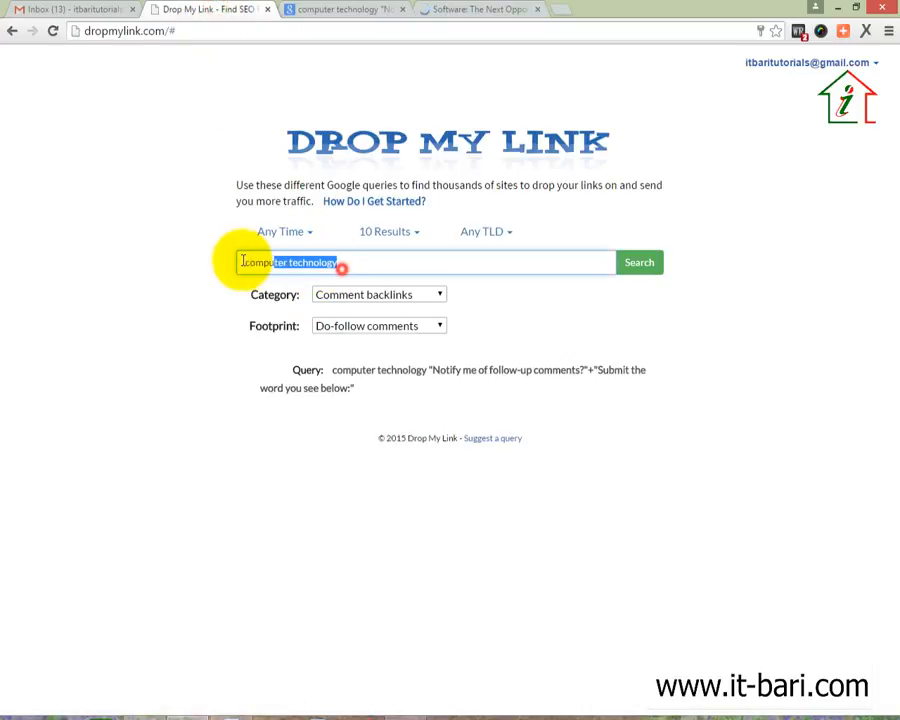
{"action": "left_click", "coordinate": [455, 10]}
{"action": "scroll", "coordinate": [454, 410], "scroll_direction": "down", "scroll_amount": 20}
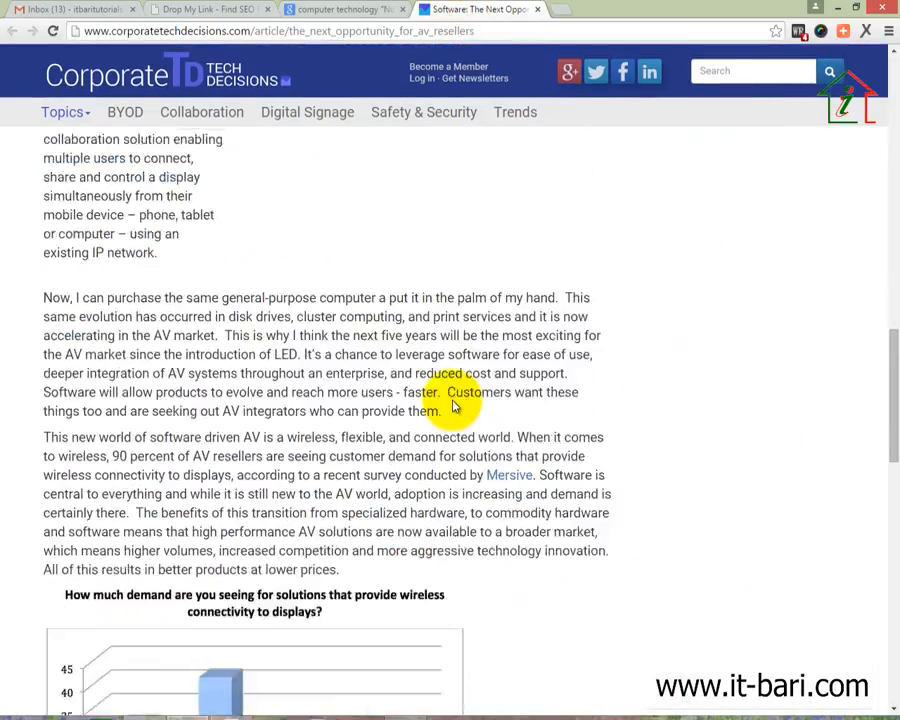
{"action": "scroll", "coordinate": [452, 402], "scroll_direction": "up", "scroll_amount": 1}
{"action": "scroll", "coordinate": [195, 250], "scroll_direction": "up", "scroll_amount": 2}
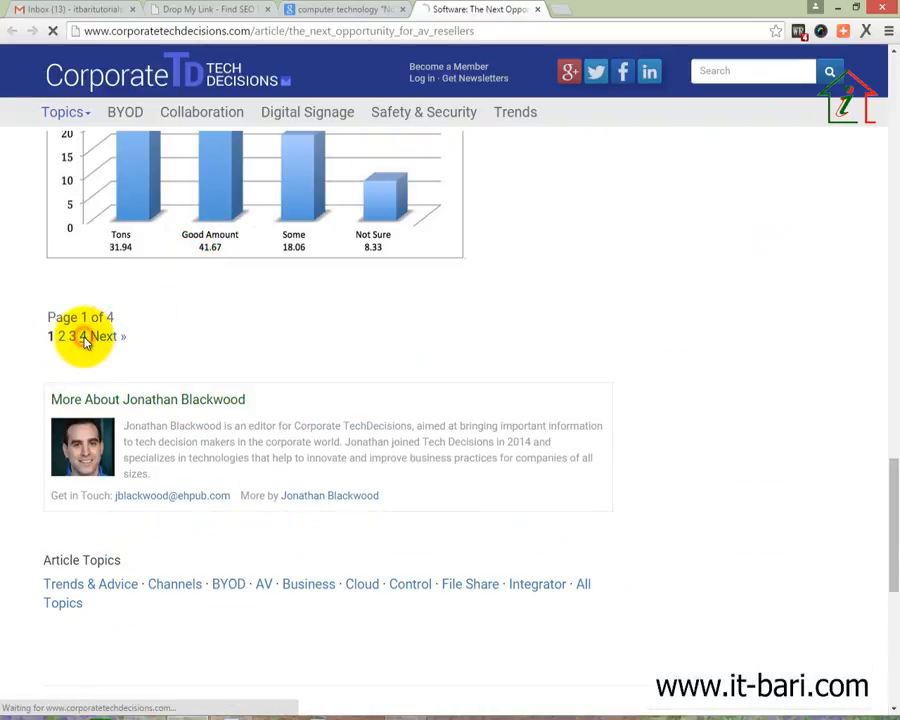
Open the Society for Quality Education result in a new tab and close the TechDecisions article
{"action": "left_click", "coordinate": [350, 10]}
{"action": "scroll", "coordinate": [340, 532], "scroll_direction": "down", "scroll_amount": 1}
{"action": "right_click", "coordinate": [180, 336]}
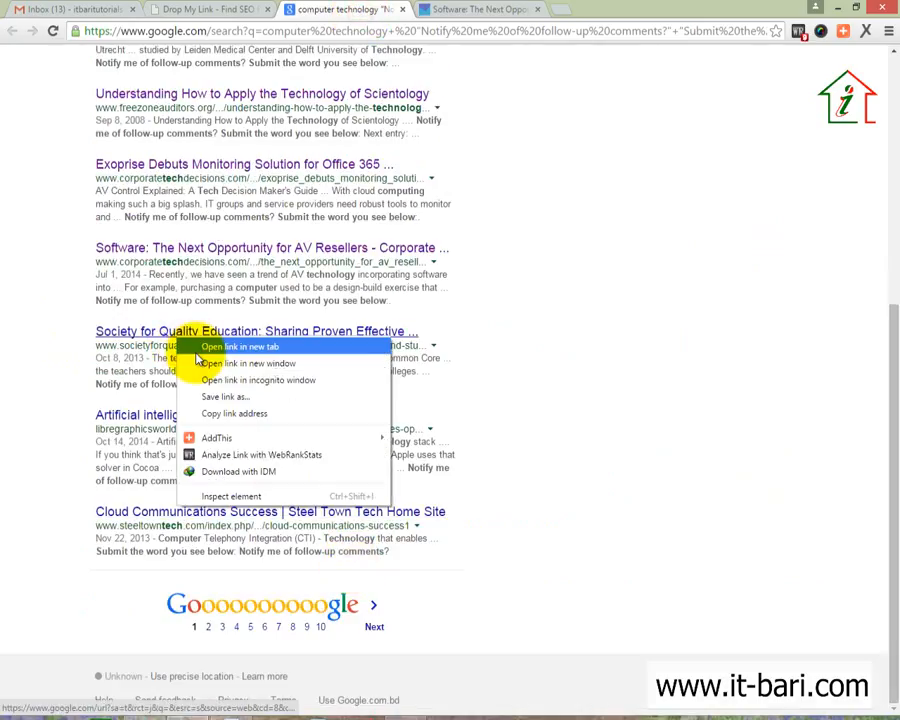
{"action": "left_click", "coordinate": [210, 345]}
{"action": "left_click", "coordinate": [615, 10]}
{"action": "scroll", "coordinate": [498, 450], "scroll_direction": "down", "scroll_amount": 15}
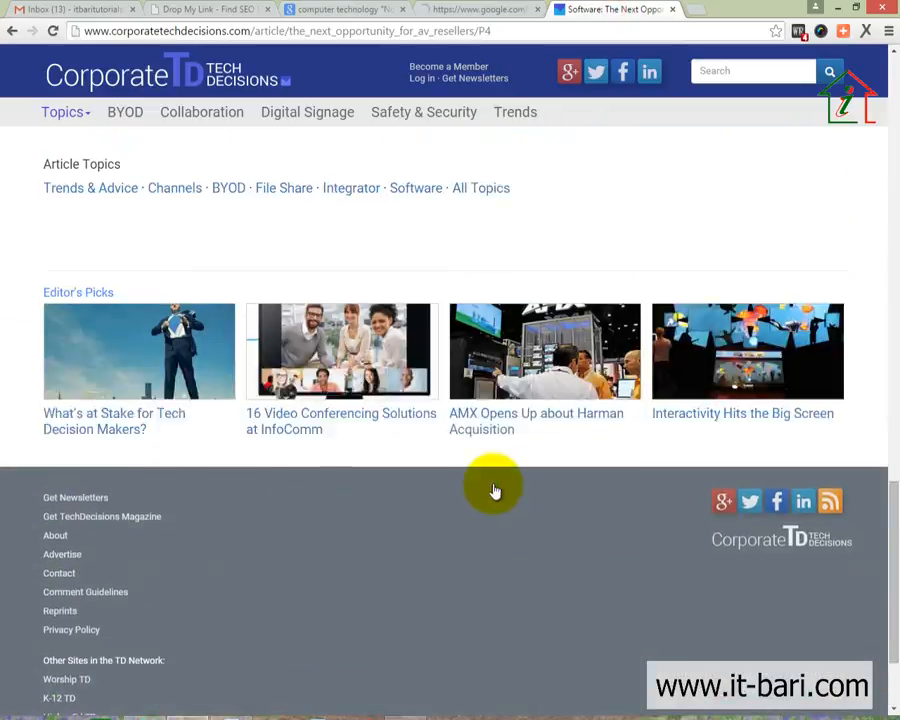
{"action": "scroll", "coordinate": [492, 484], "scroll_direction": "up", "scroll_amount": 4}
{"action": "left_click", "coordinate": [672, 9]}
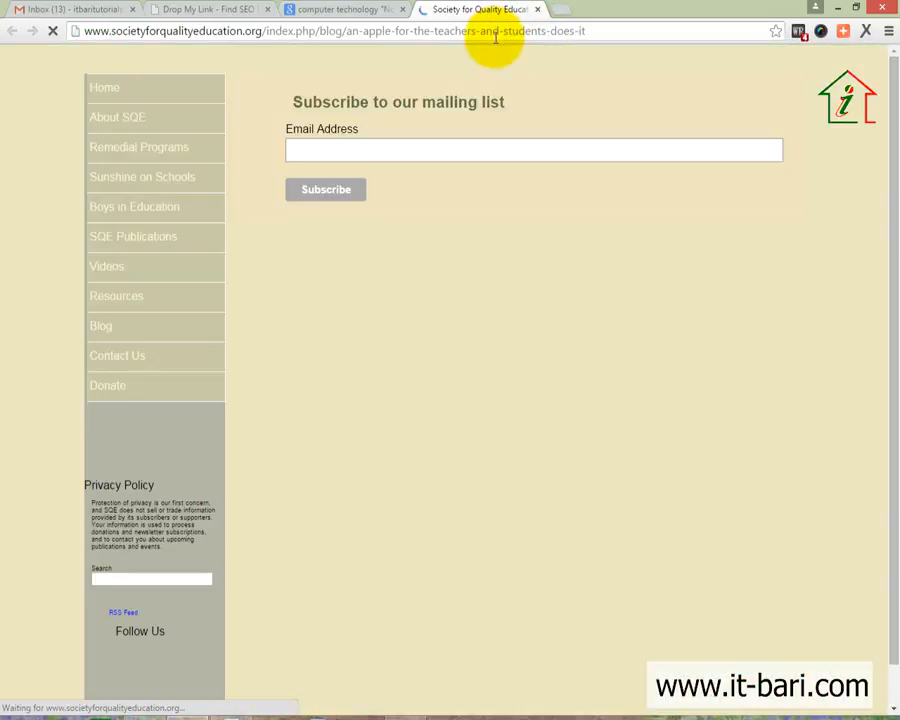
Scroll to the post's Leave A Comment form, highlight it, then close the page
{"action": "scroll", "coordinate": [455, 387], "scroll_direction": "down", "scroll_amount": 1}
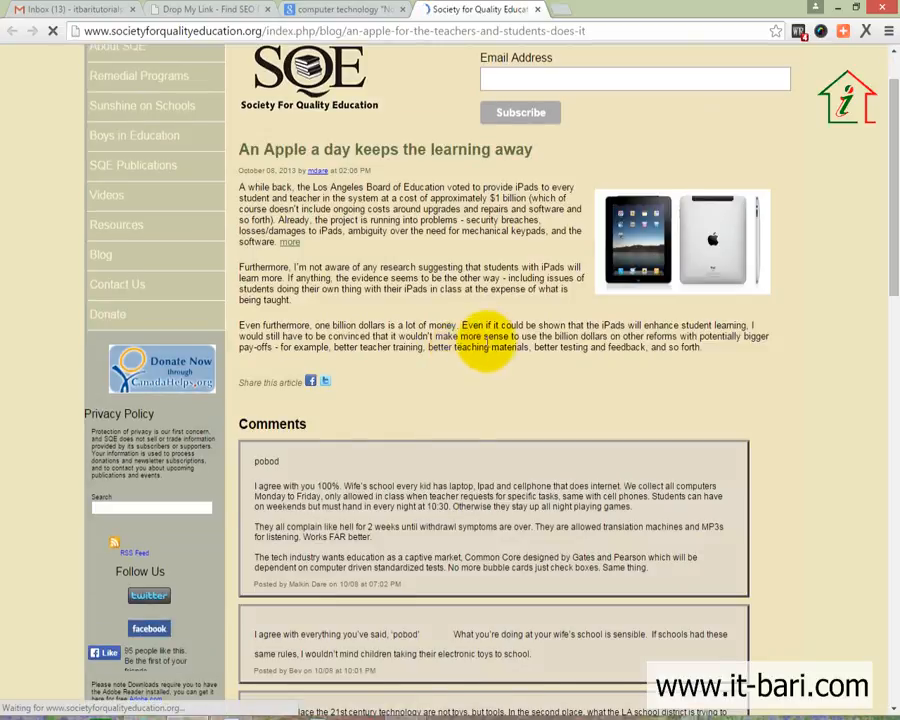
{"action": "scroll", "coordinate": [470, 400], "scroll_direction": "down", "scroll_amount": 15}
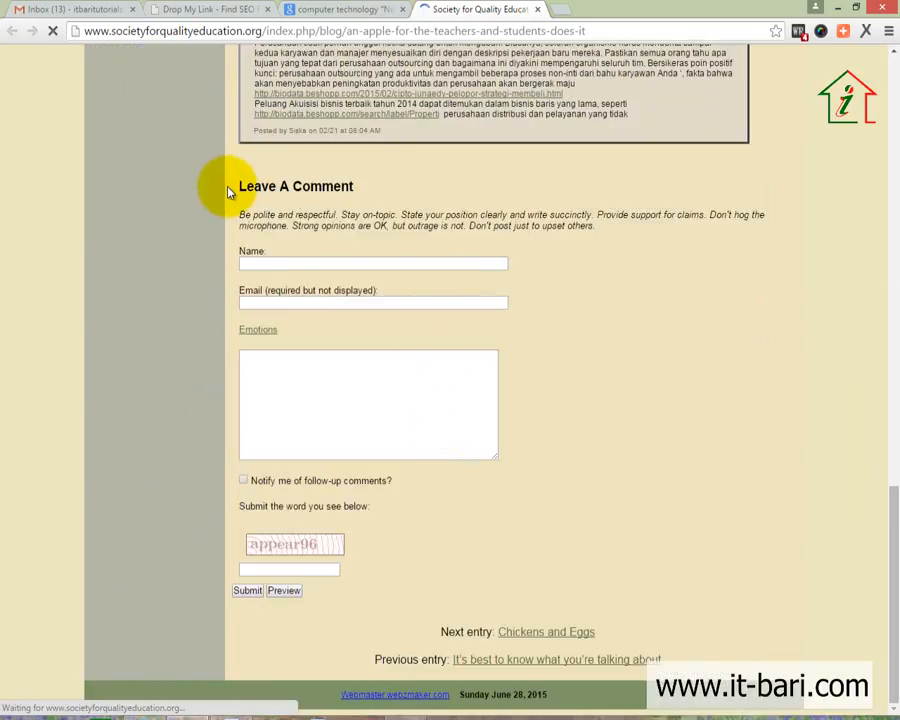
{"action": "left_click_drag", "start_coordinate": [227, 177], "coordinate": [452, 410]}
{"action": "left_click", "coordinate": [631, 458]}
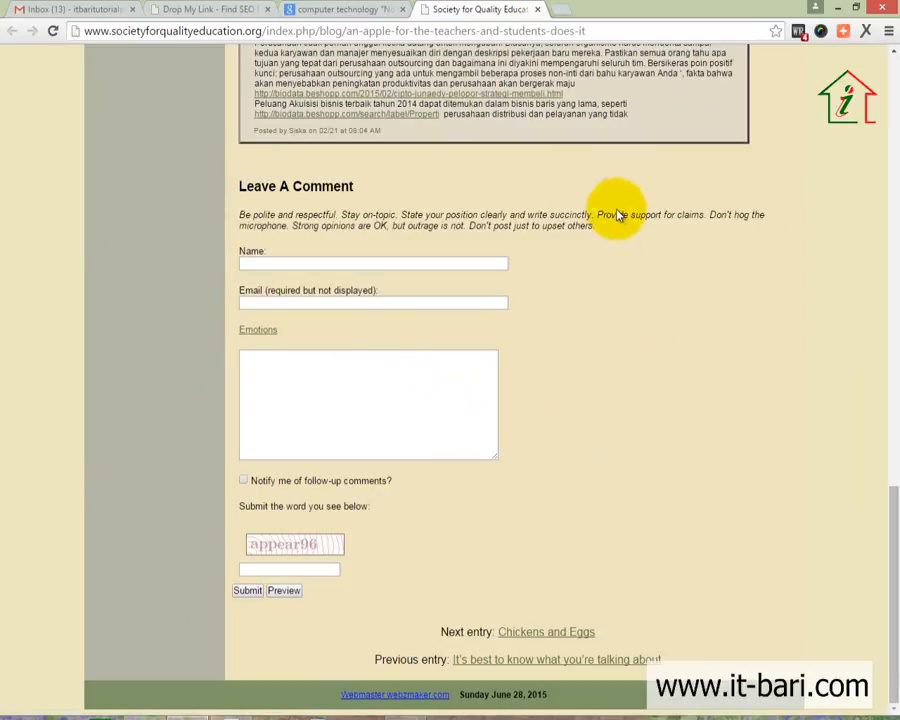
{"action": "left_click", "coordinate": [541, 10]}
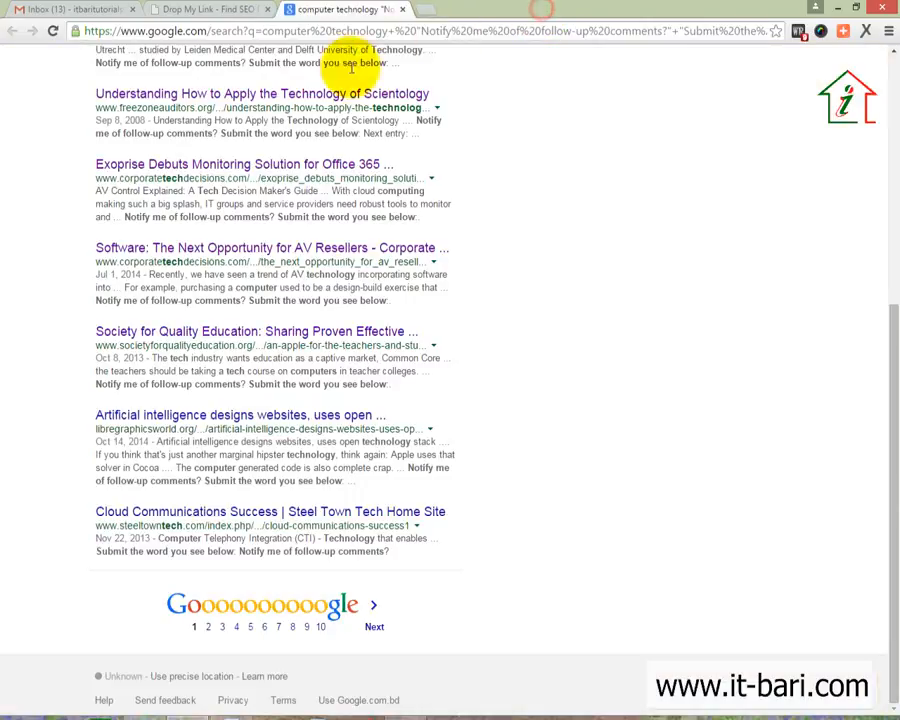
Rerun the computer technology search from Drop My Link and close the duplicate results tab
{"action": "scroll", "coordinate": [420, 524], "scroll_direction": "up", "scroll_amount": 10}
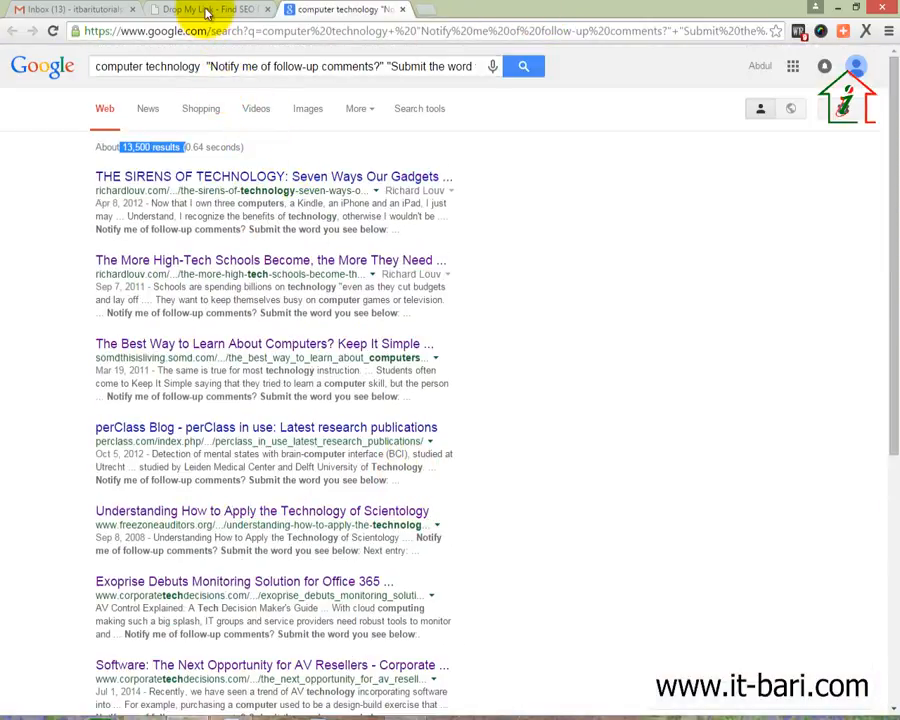
{"action": "left_click", "coordinate": [207, 11]}
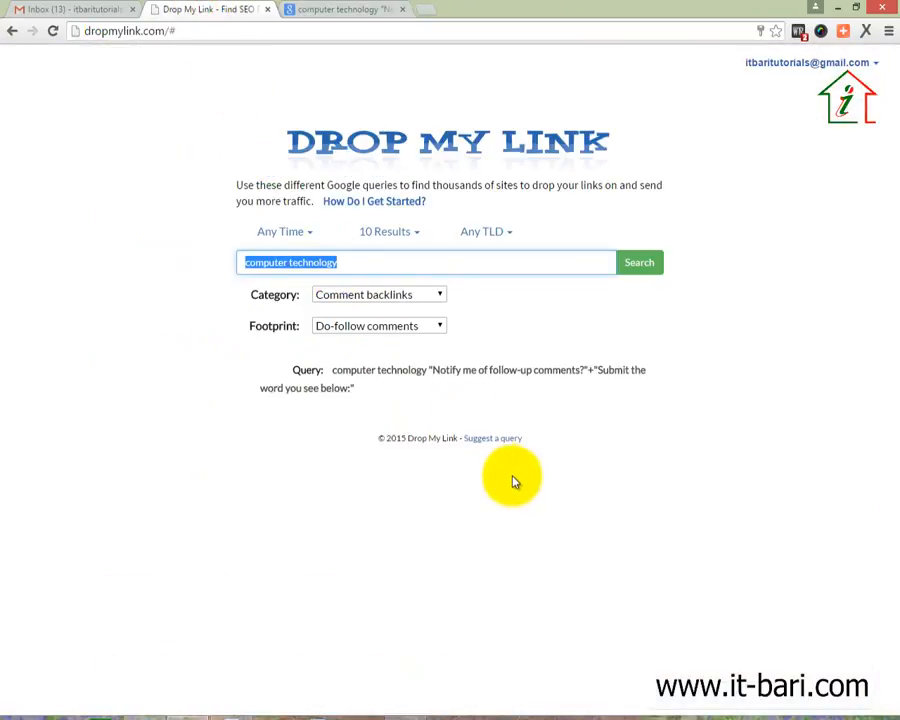
{"action": "left_click_drag", "start_coordinate": [368, 257], "coordinate": [275, 267]}
{"action": "key", "text": "Return"}
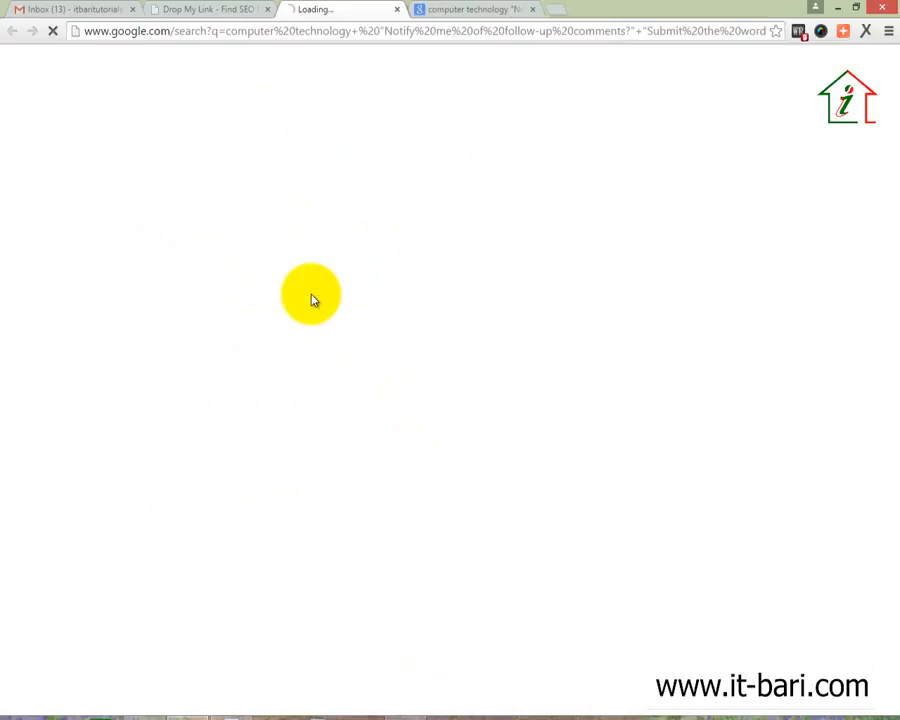
{"action": "left_click", "coordinate": [404, 11]}
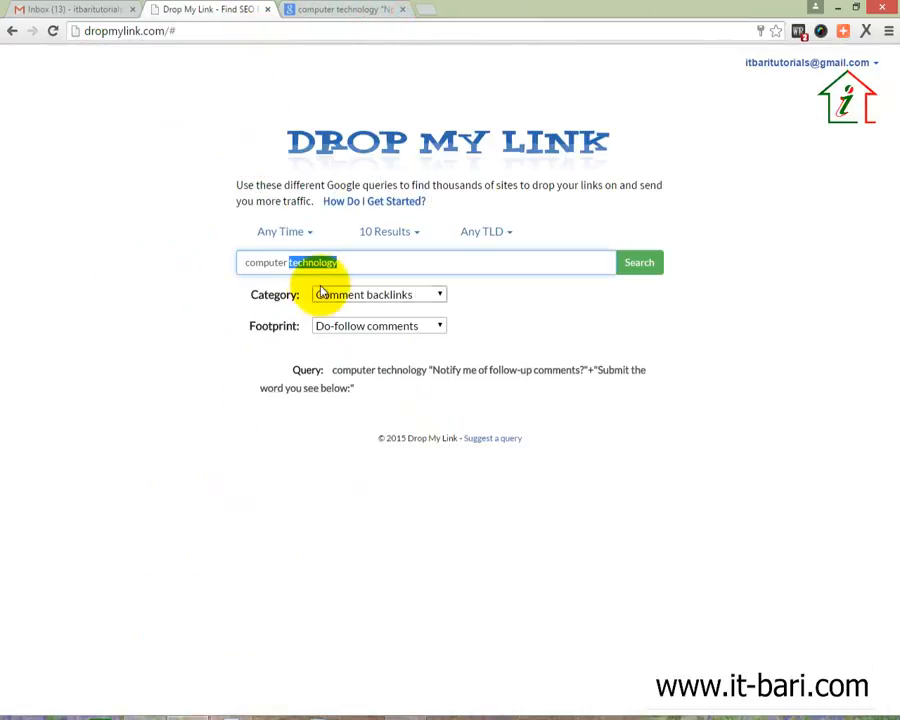
Shorten the keyword to 'computer', search again, and open the first result in a new tab
{"action": "key", "text": "BackSpace"}
{"action": "key", "text": "Return"}
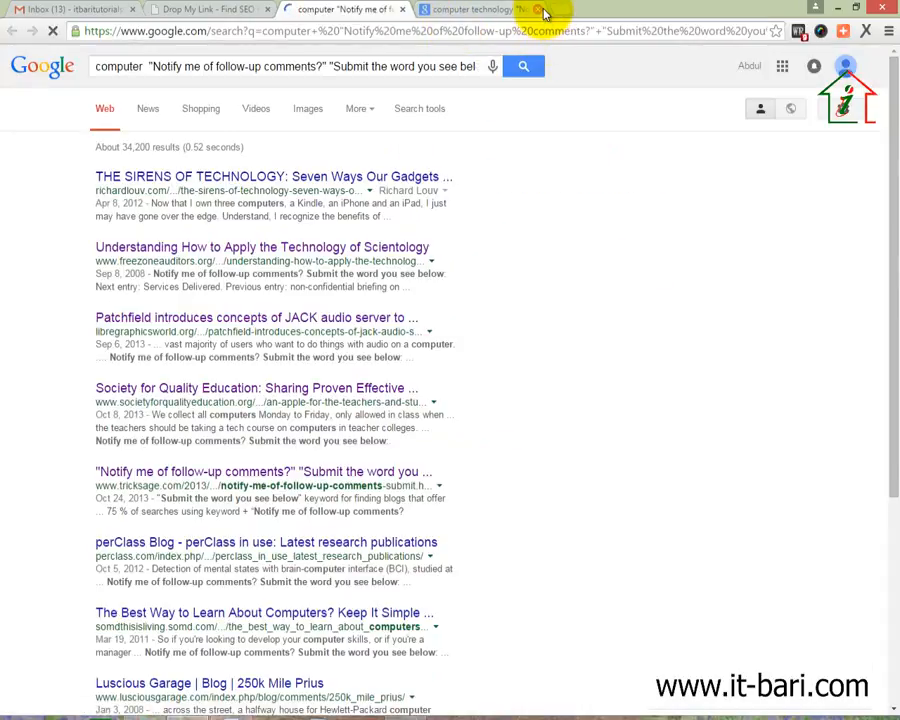
{"action": "left_click", "coordinate": [537, 9]}
{"action": "right_click", "coordinate": [172, 181]}
{"action": "left_click", "coordinate": [176, 193]}
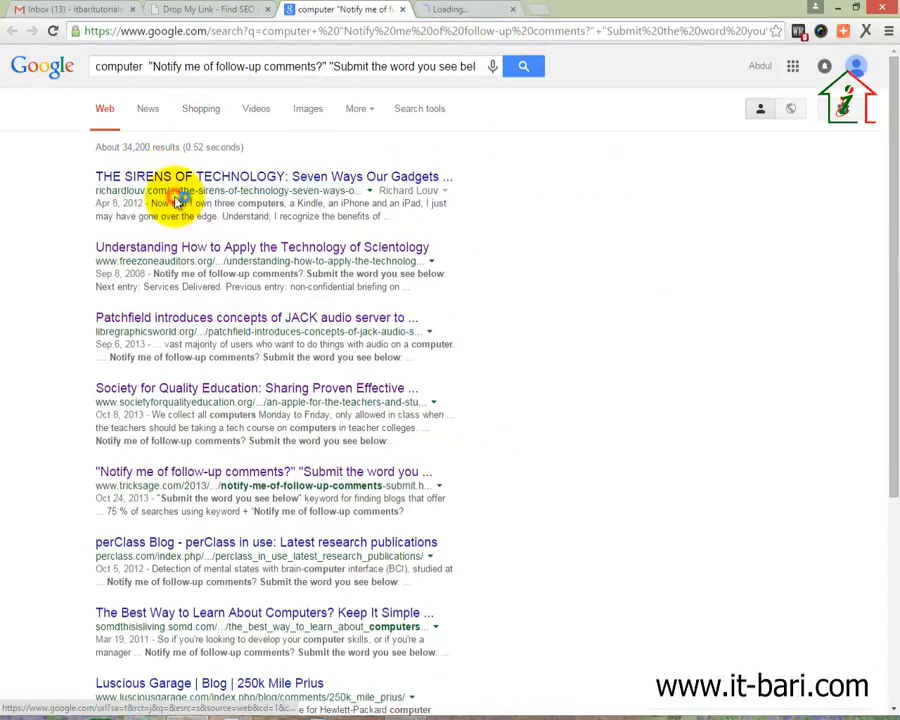
{"action": "left_click", "coordinate": [478, 9]}
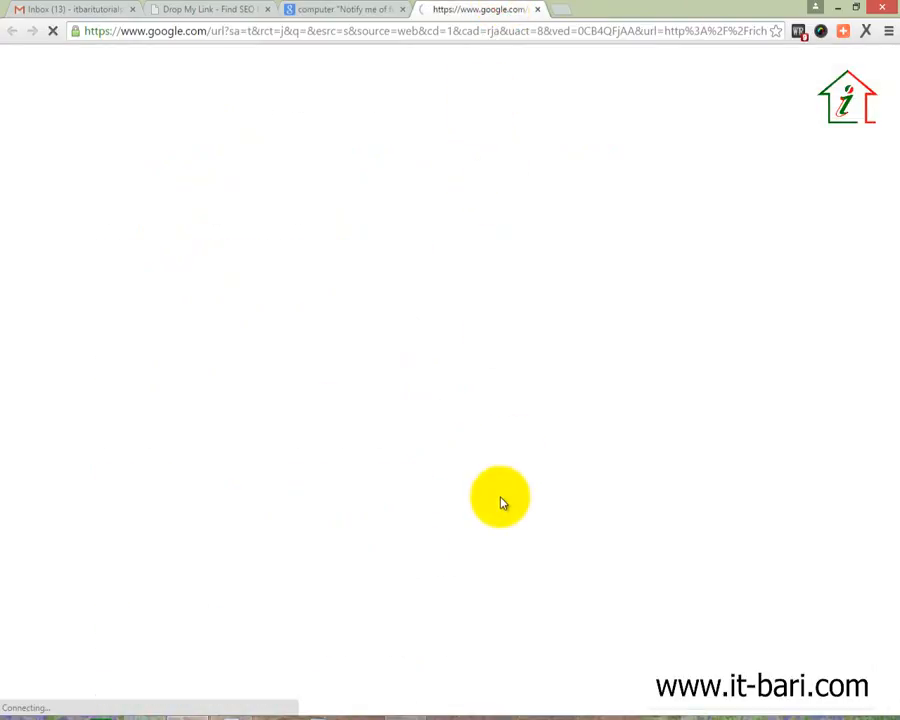
{"action": "left_click", "coordinate": [355, 8]}
Highlight the perClass Blog comment form, then close it, the first-result page and the Google results
{"action": "left_click", "coordinate": [178, 542]}
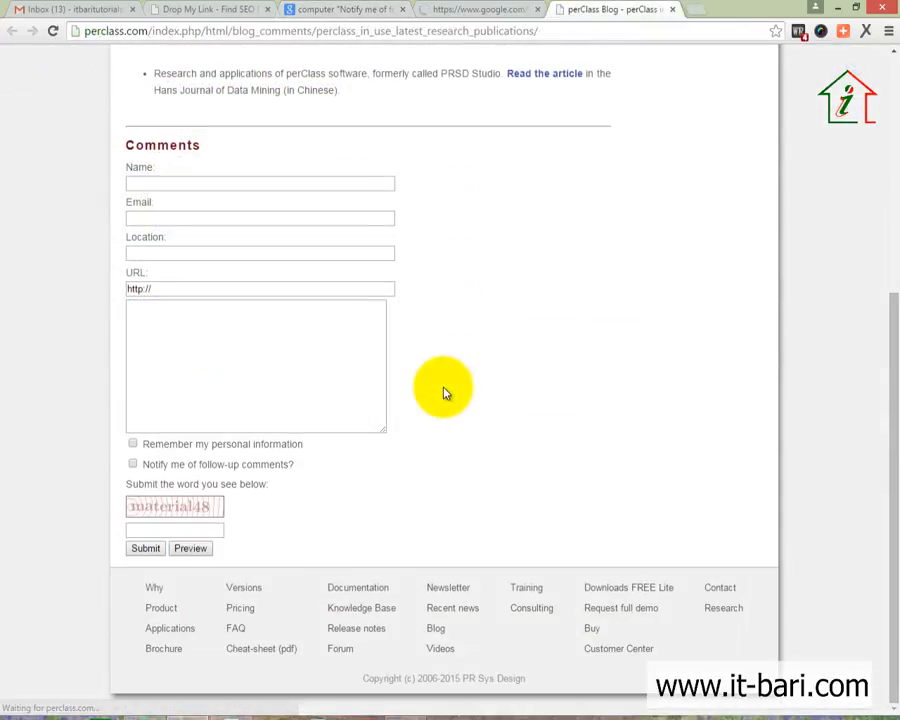
{"action": "left_click_drag", "start_coordinate": [86, 141], "coordinate": [510, 408]}
{"action": "left_click", "coordinate": [527, 412]}
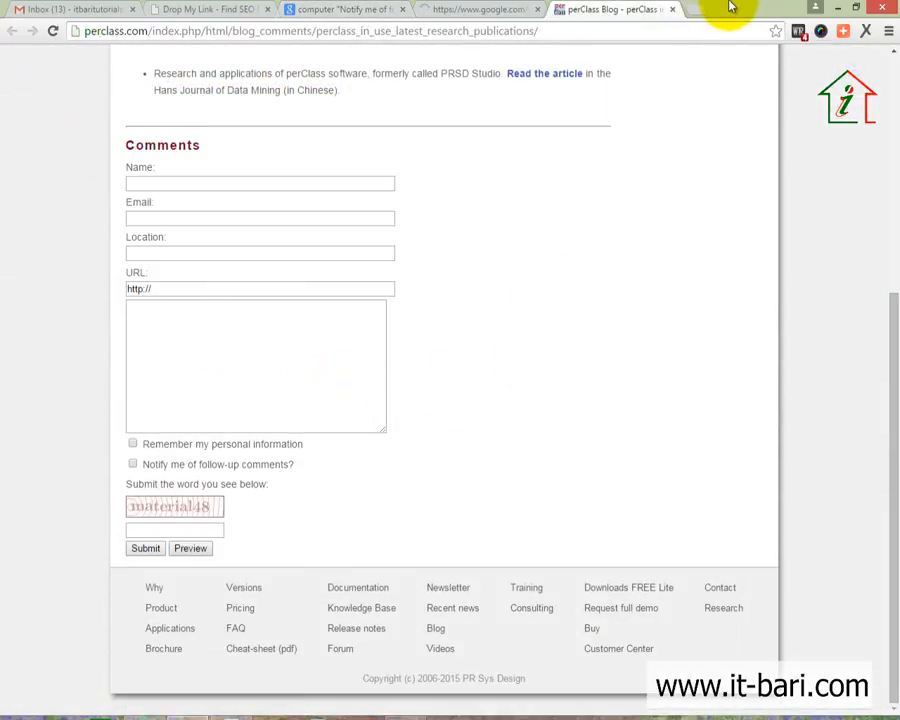
{"action": "left_click", "coordinate": [672, 9]}
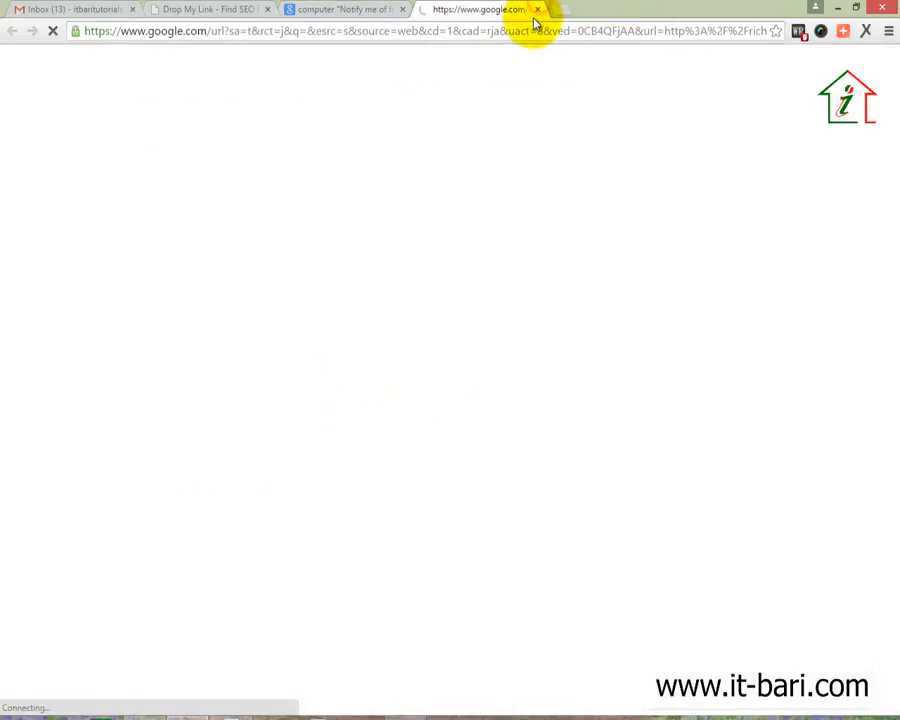
{"action": "left_click", "coordinate": [537, 10]}
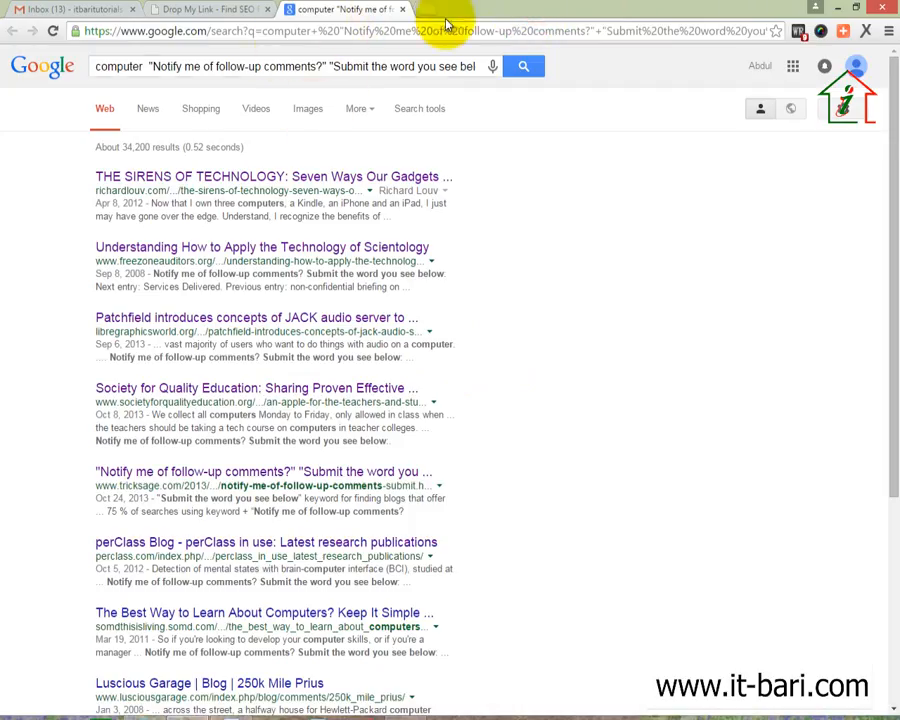
{"action": "left_click", "coordinate": [190, 10]}
{"action": "left_click", "coordinate": [402, 10]}
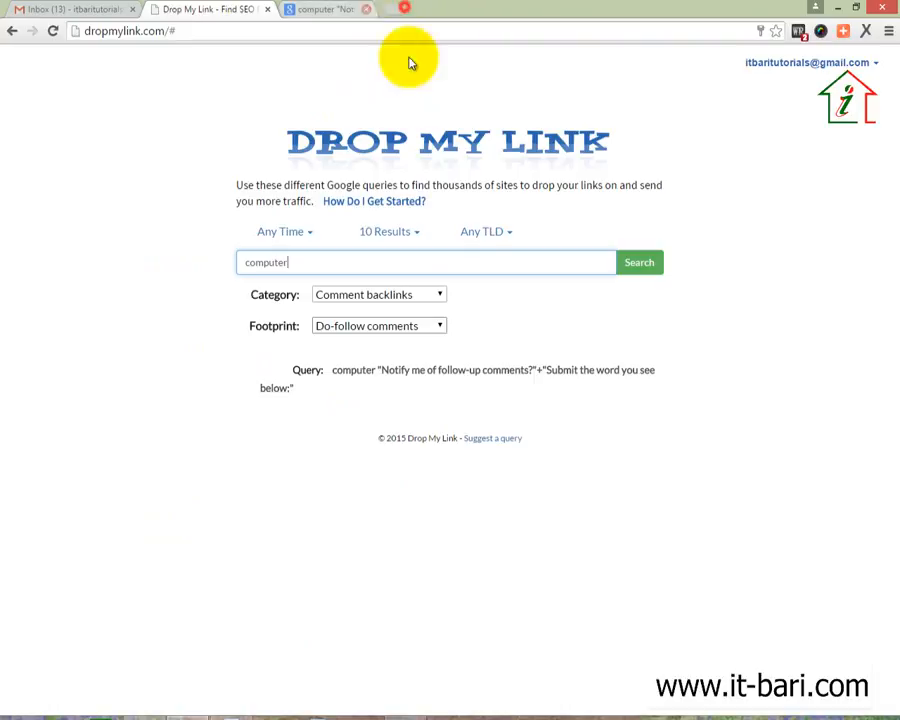
{"action": "left_click", "coordinate": [481, 232]}
Restrict the search to .edu sites and review the 10 mostly Calvin College results
{"action": "left_click", "coordinate": [472, 274]}
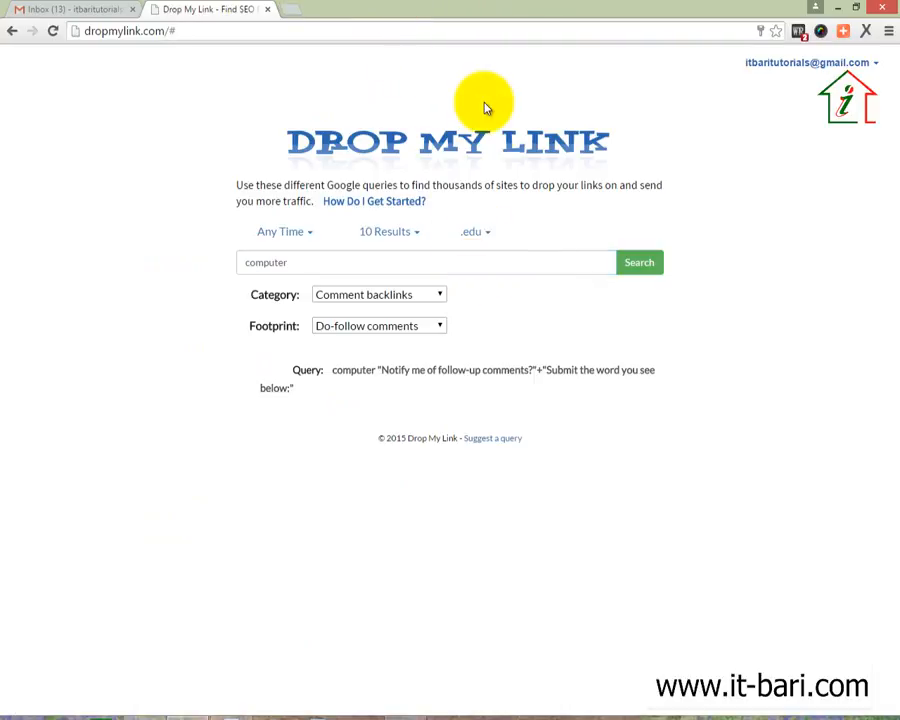
{"action": "left_click", "coordinate": [477, 238]}
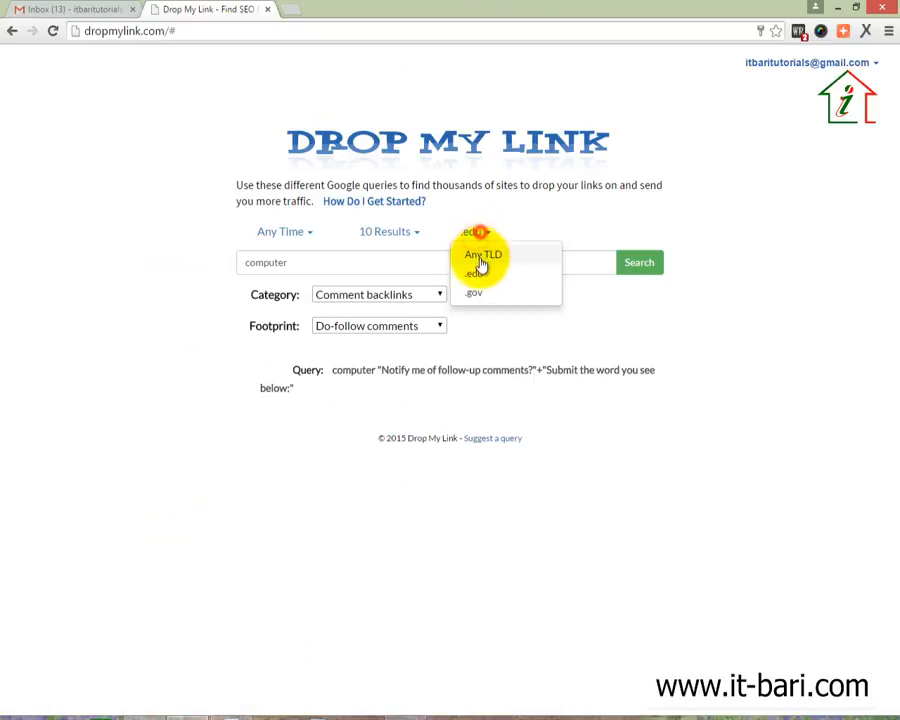
{"action": "left_click", "coordinate": [480, 272]}
{"action": "left_click", "coordinate": [636, 260]}
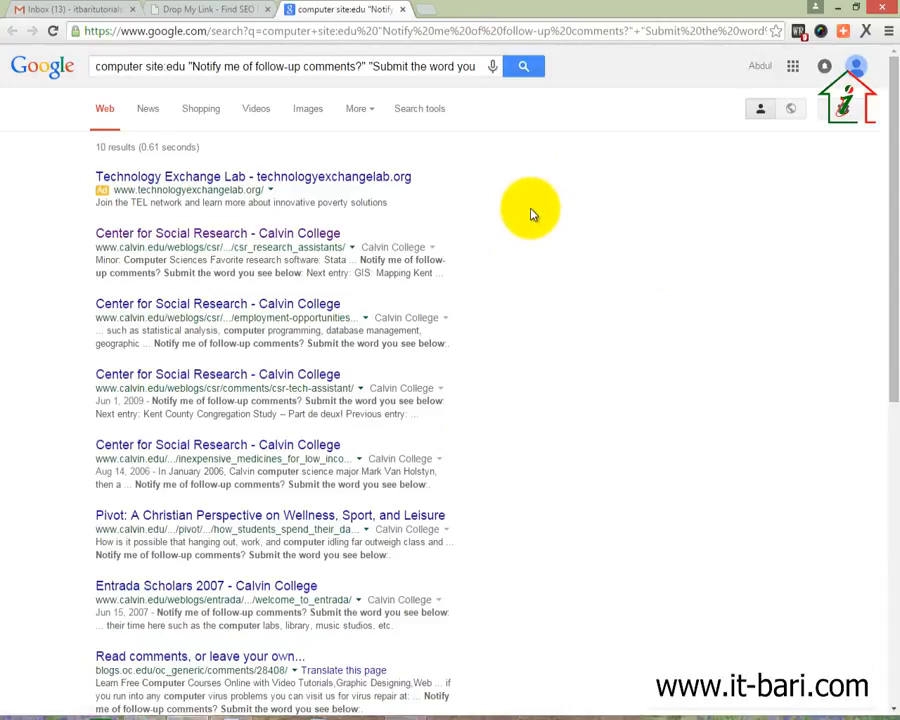
{"action": "scroll", "coordinate": [30, 380], "scroll_direction": "down", "scroll_amount": 1}
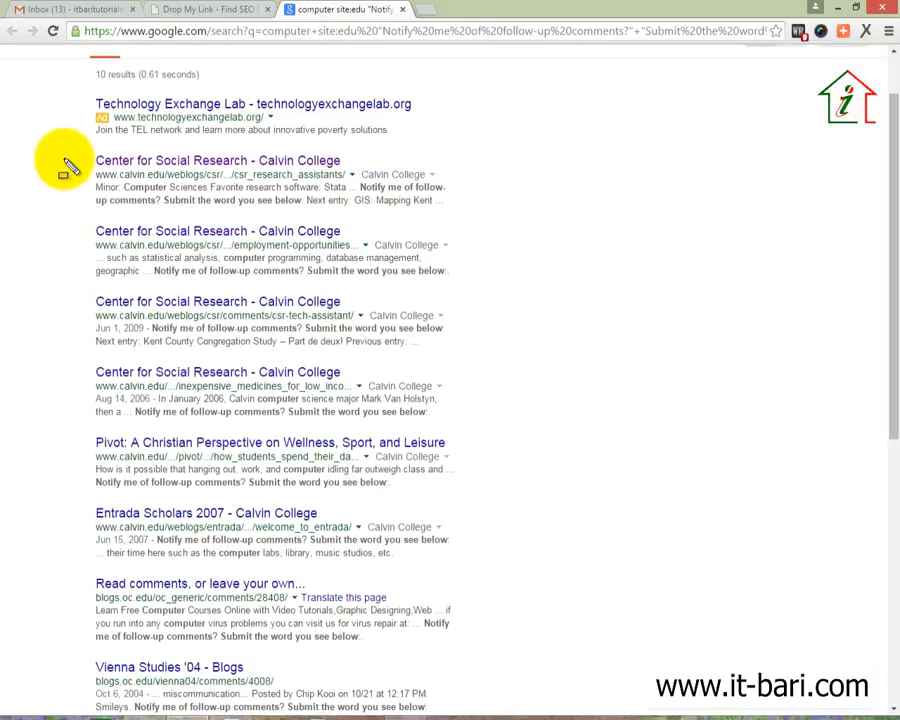
{"action": "mouse_move", "coordinate": [63, 140]}
{"action": "left_mouse_down"}
{"action": "mouse_move", "coordinate": [257, 526]}
{"action": "mouse_move", "coordinate": [451, 623]}
{"action": "left_mouse_up"}
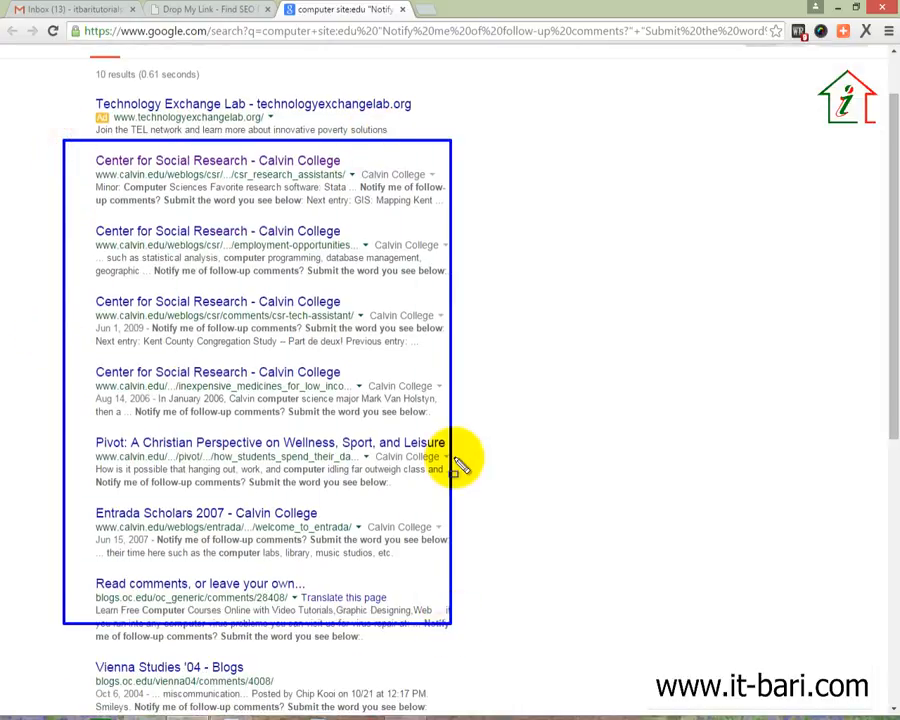
{"action": "scroll", "coordinate": [466, 456], "scroll_direction": "up", "scroll_amount": 1}
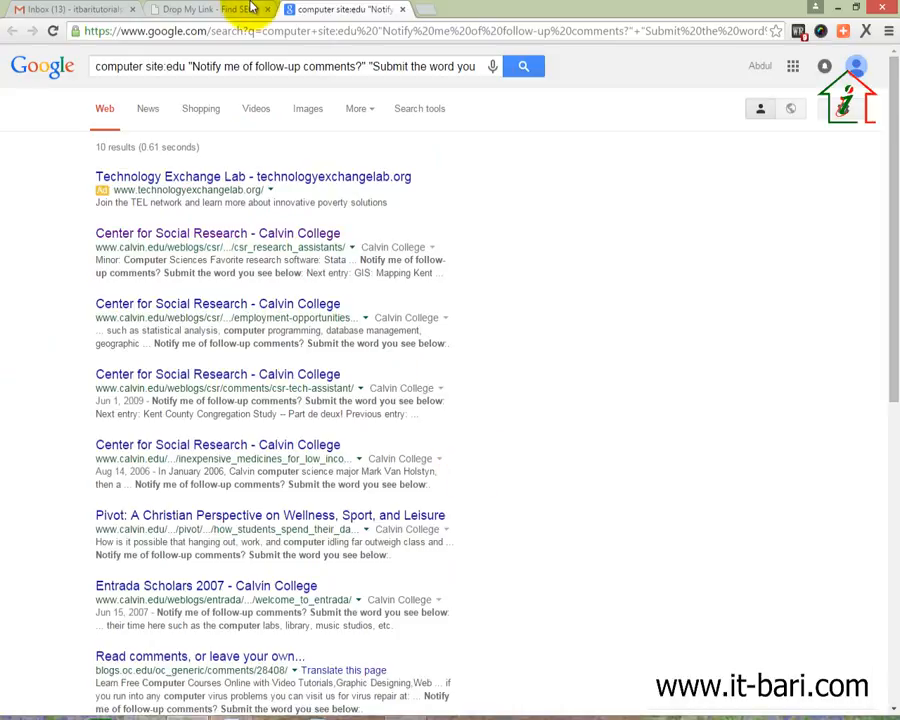
Back in Drop My Link, set the domain filter to Any TLD
{"action": "left_click", "coordinate": [250, 8]}
{"action": "left_click", "coordinate": [470, 234]}
{"action": "left_click", "coordinate": [472, 253]}
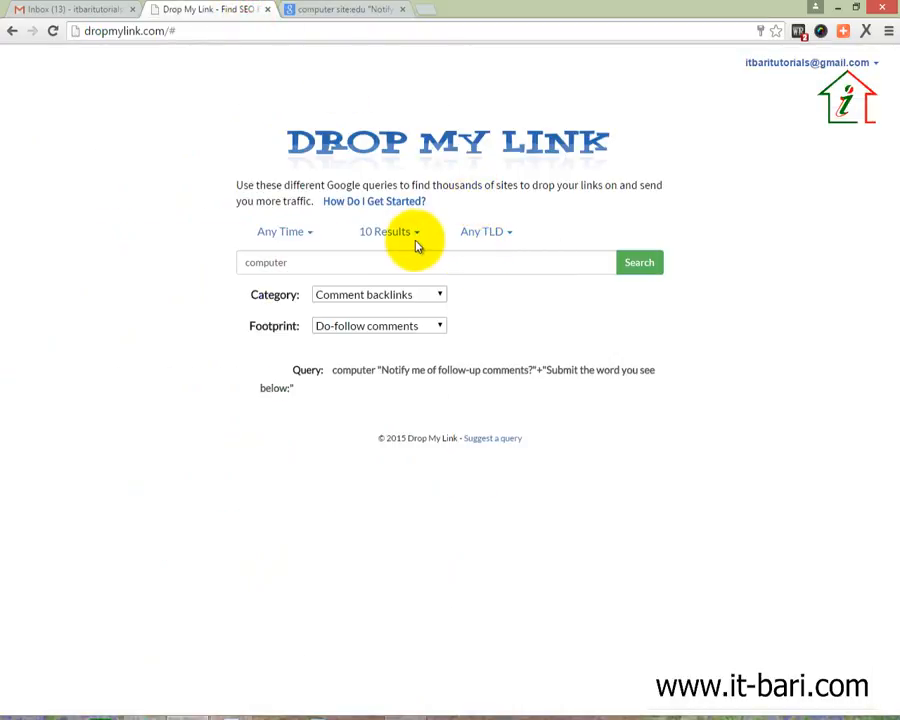
Switch the category to Forum backlinks and run the ip.board forum search for 'computer' on Google
{"action": "left_click", "coordinate": [436, 300]}
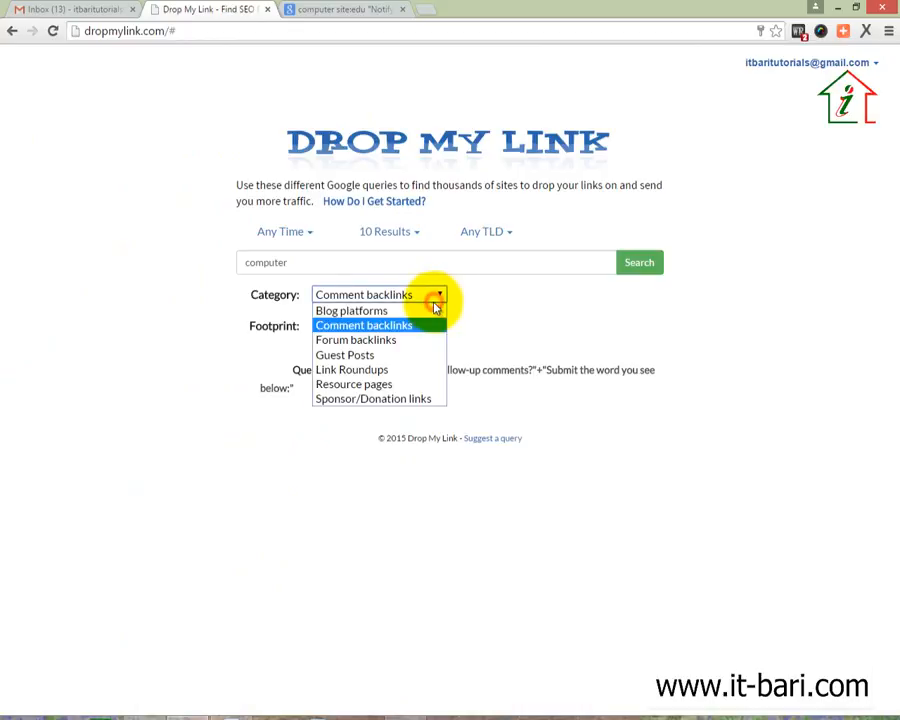
{"action": "left_click", "coordinate": [395, 340]}
{"action": "left_click", "coordinate": [645, 266]}
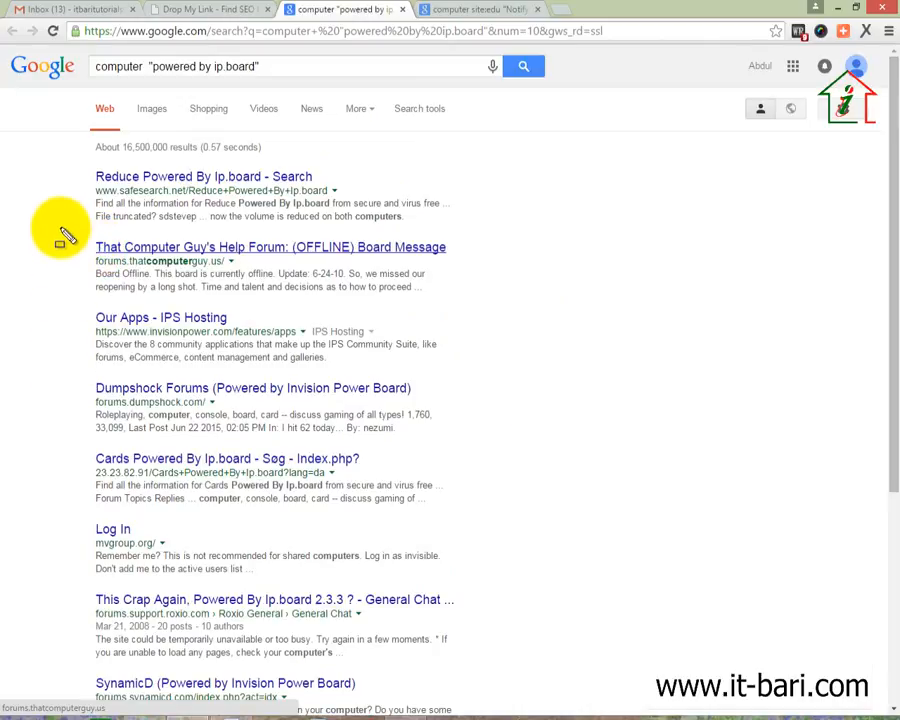
{"action": "mouse_move", "coordinate": [75, 237]}
{"action": "left_mouse_down"}
{"action": "mouse_move", "coordinate": [142, 403]}
{"action": "mouse_move", "coordinate": [317, 644]}
{"action": "left_mouse_up"}
{"action": "key", "text": "Escape"}
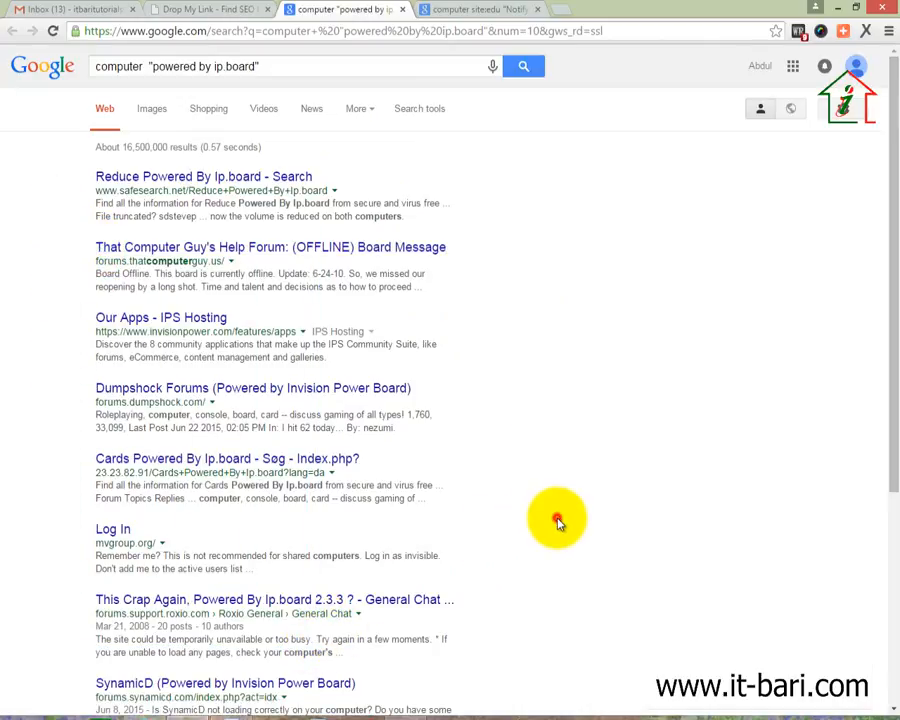
{"action": "scroll", "coordinate": [556, 522], "scroll_direction": "down", "scroll_amount": 5}
{"action": "left_click", "coordinate": [205, 8]}
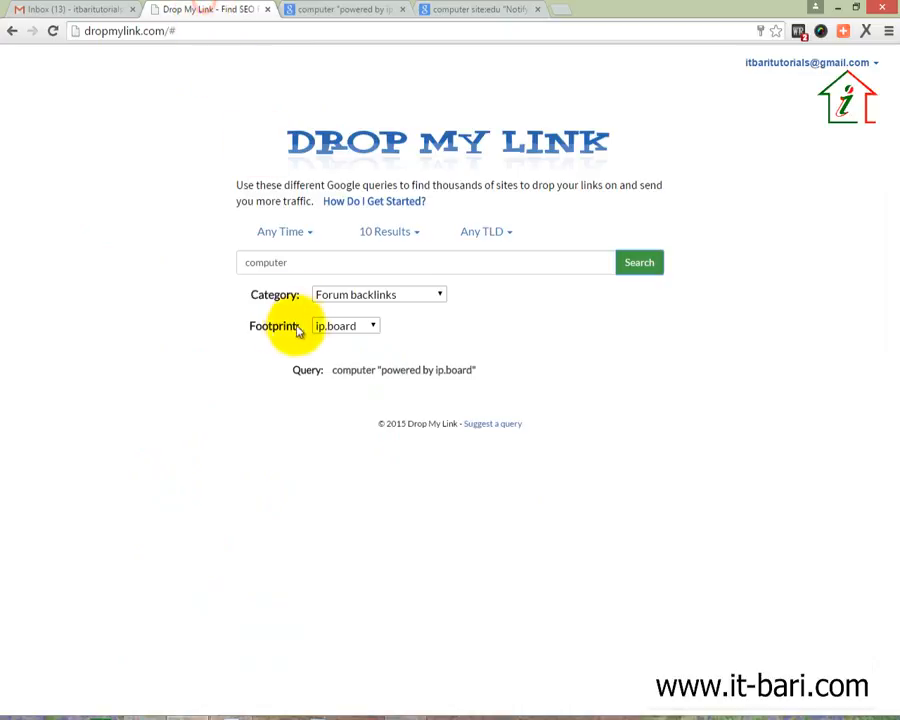
Change the footprint to Fireboard, search Google (about 15,400,000 results), and close the results tab
{"action": "left_click", "coordinate": [327, 331]}
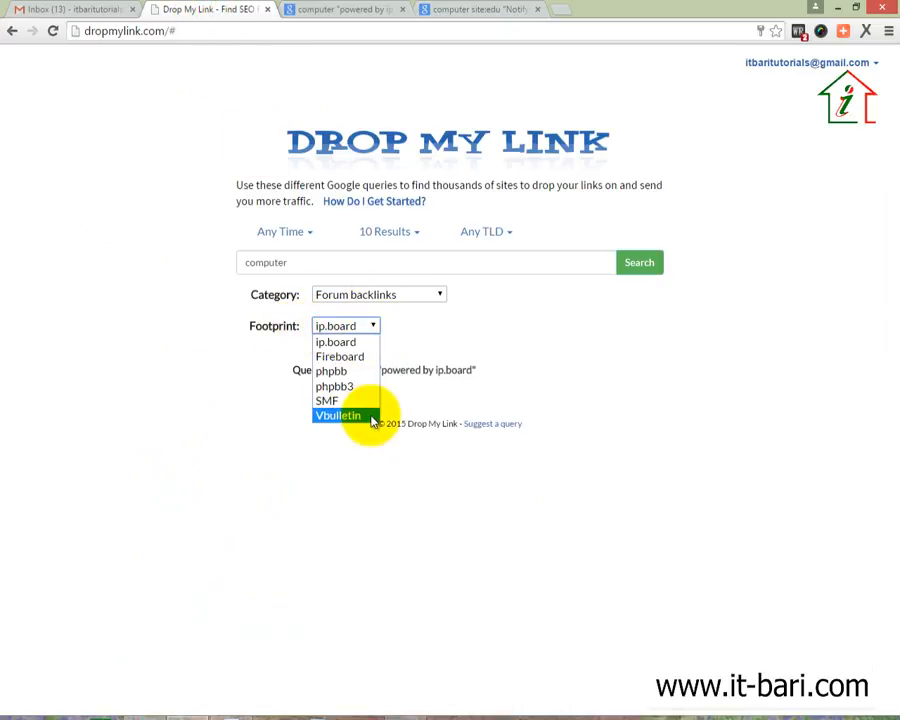
{"action": "left_click", "coordinate": [358, 356]}
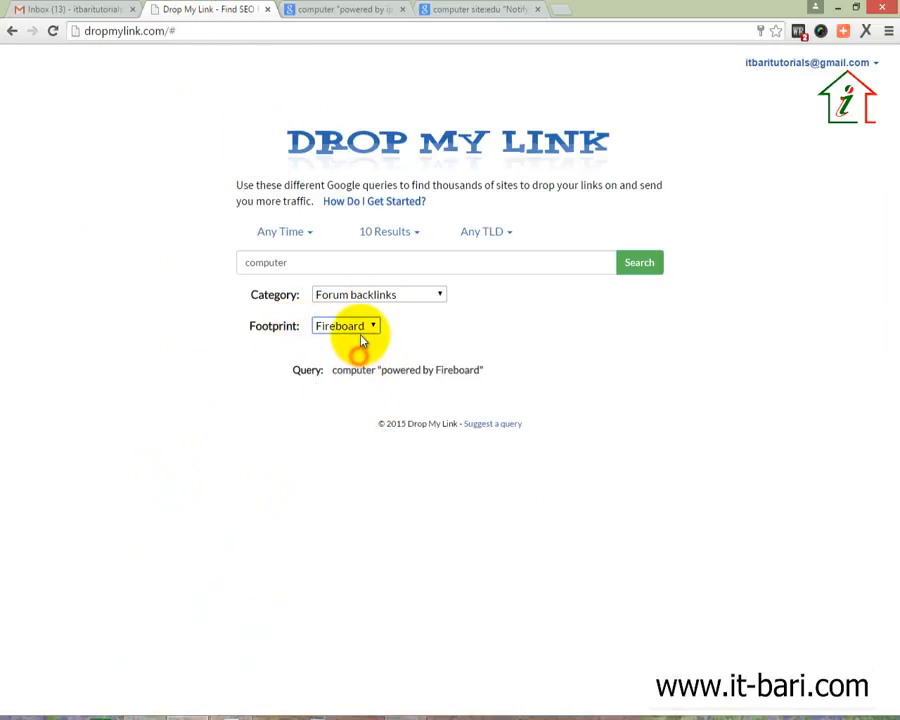
{"action": "left_click", "coordinate": [659, 264]}
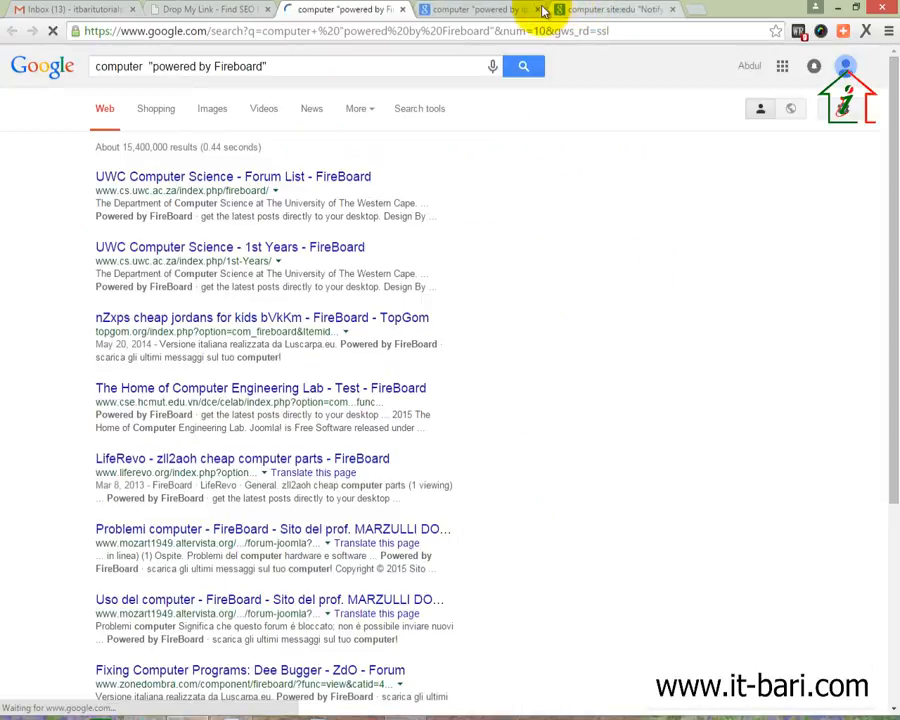
{"action": "scroll", "coordinate": [305, 410], "scroll_direction": "down", "scroll_amount": 5}
{"action": "scroll", "coordinate": [488, 301], "scroll_direction": "up", "scroll_amount": 5}
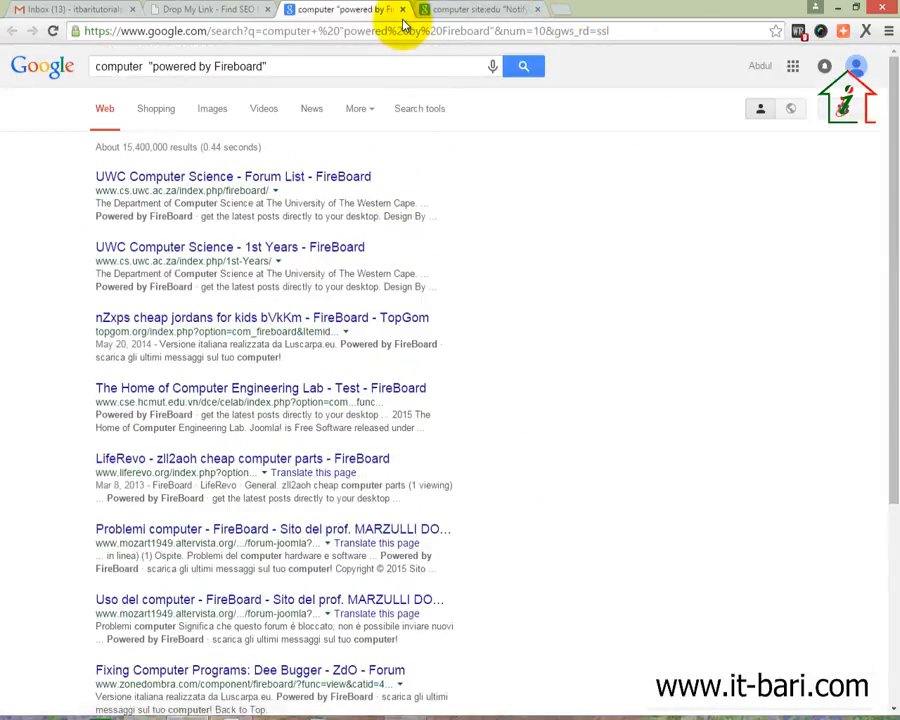
{"action": "left_click", "coordinate": [402, 10]}
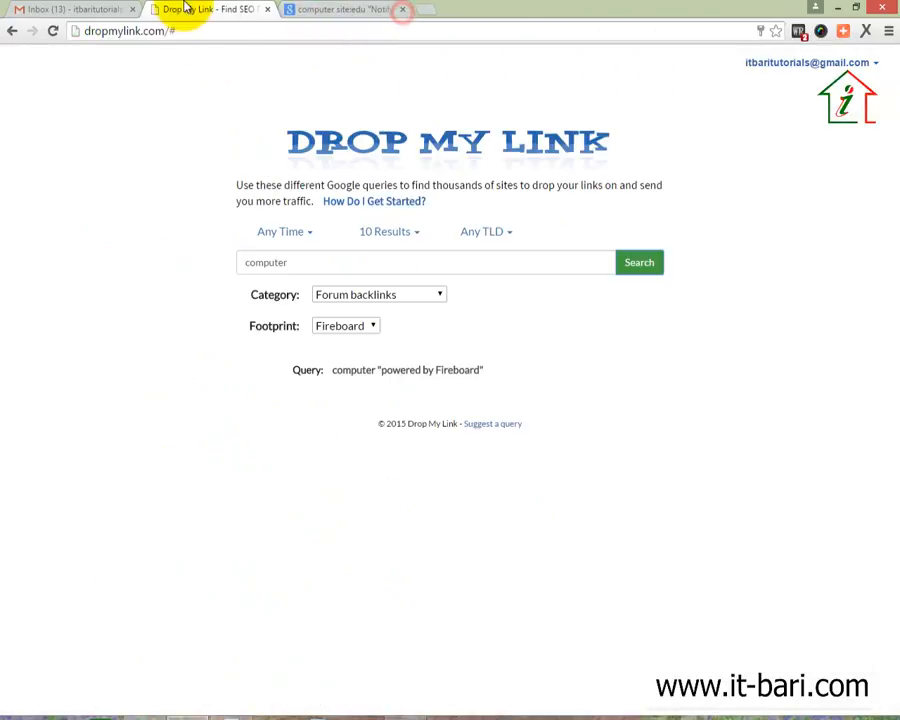
{"action": "left_click", "coordinate": [474, 259]}
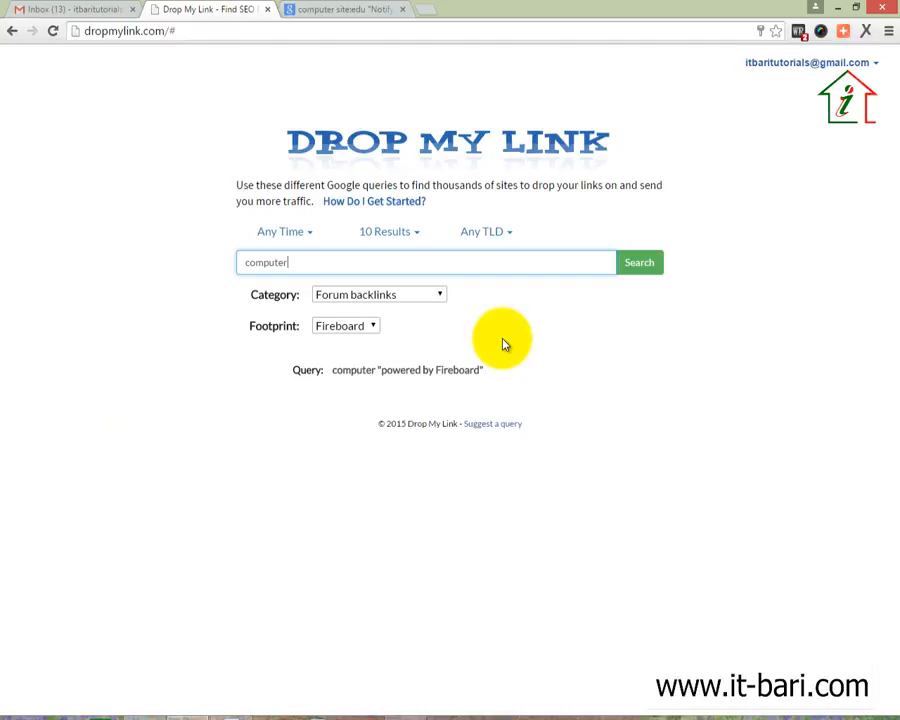
{"action": "left_click_drag", "start_coordinate": [338, 264], "coordinate": [209, 263]}
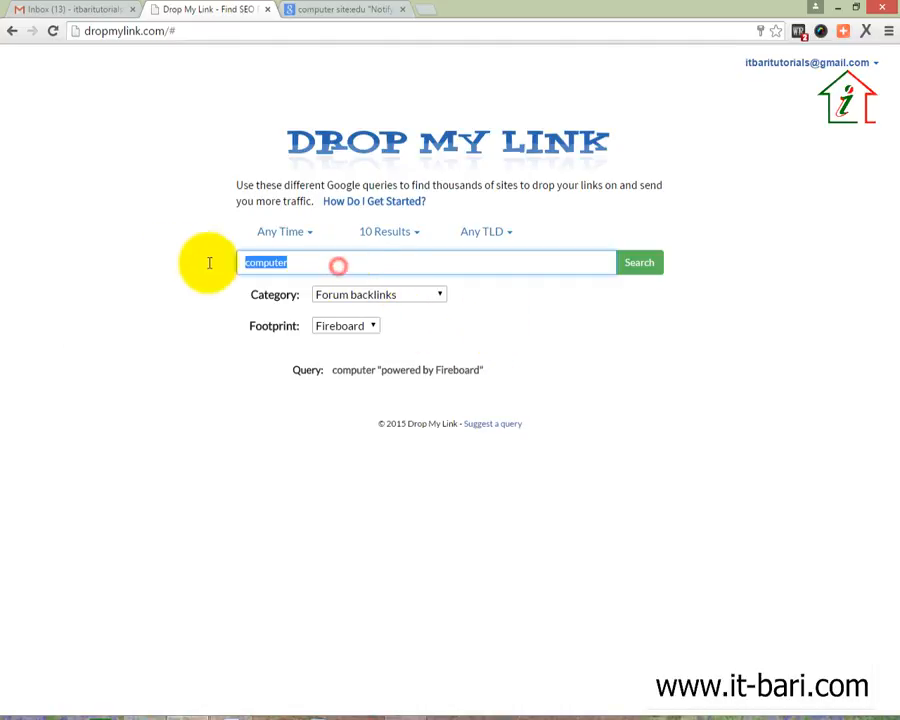
Search Google for Guest Posts with the 'accepting guest posts' footprint, getting about 151,000 results
{"action": "left_click", "coordinate": [352, 294]}
{"action": "left_click", "coordinate": [326, 349]}
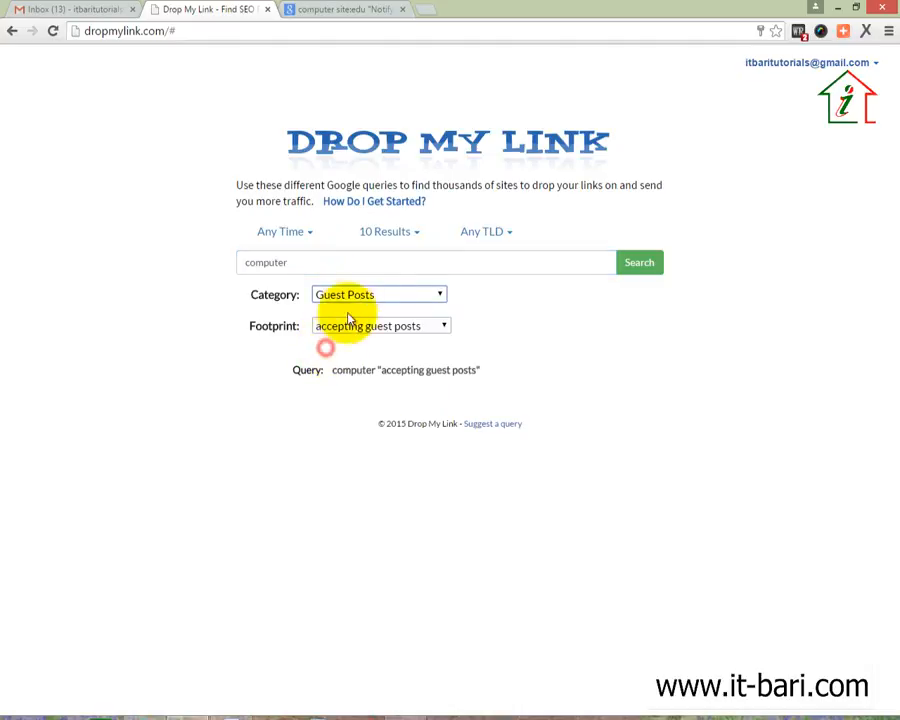
{"action": "left_click", "coordinate": [355, 295]}
{"action": "left_click", "coordinate": [341, 354]}
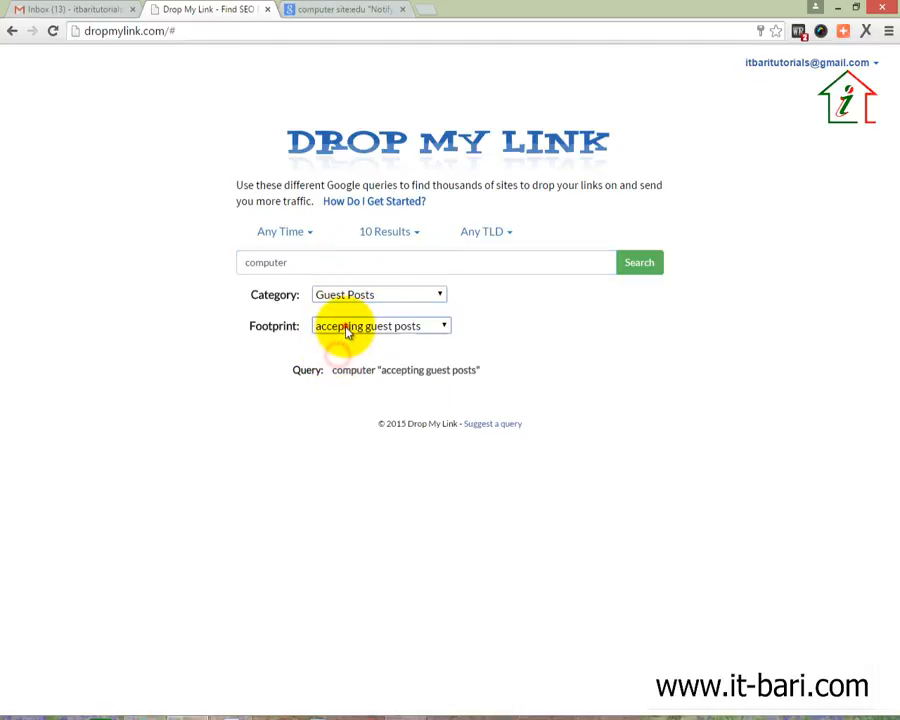
{"action": "left_click", "coordinate": [347, 330]}
{"action": "left_click", "coordinate": [347, 331]}
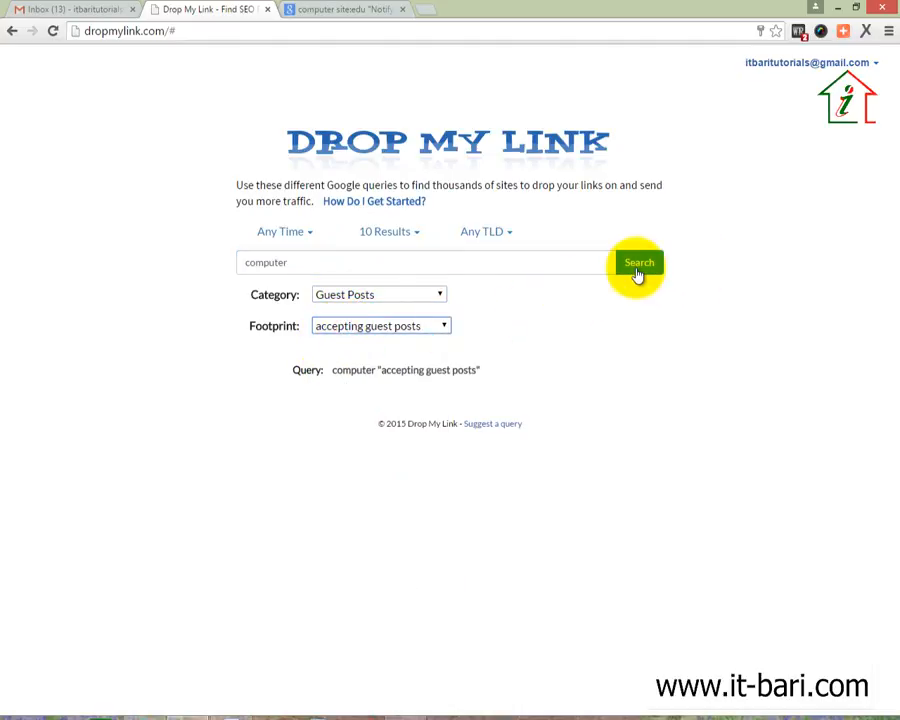
{"action": "left_click", "coordinate": [636, 266]}
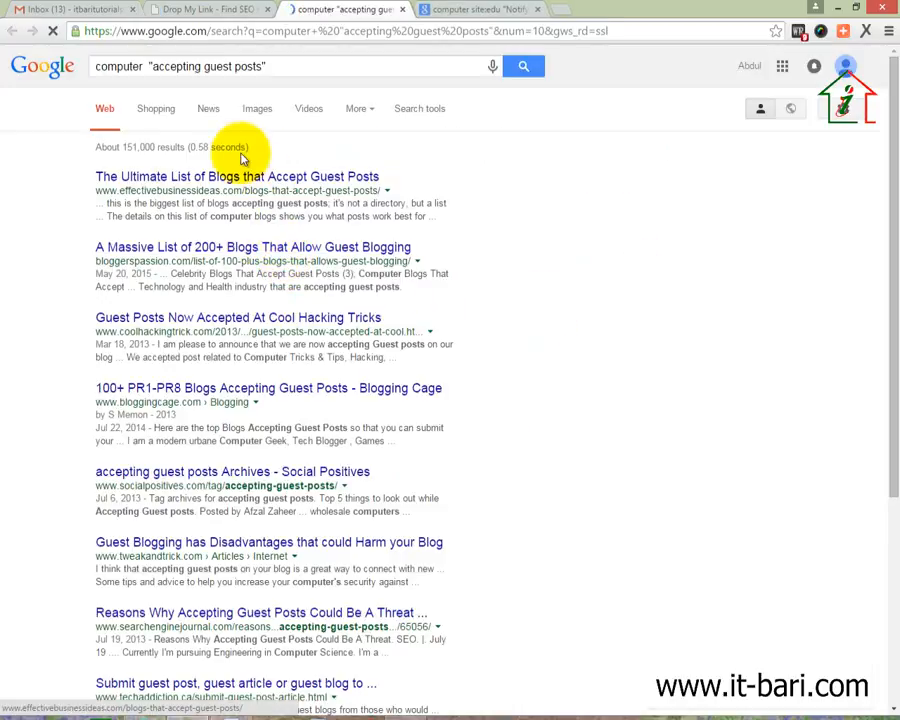
{"action": "scroll", "coordinate": [418, 447], "scroll_direction": "down", "scroll_amount": 5}
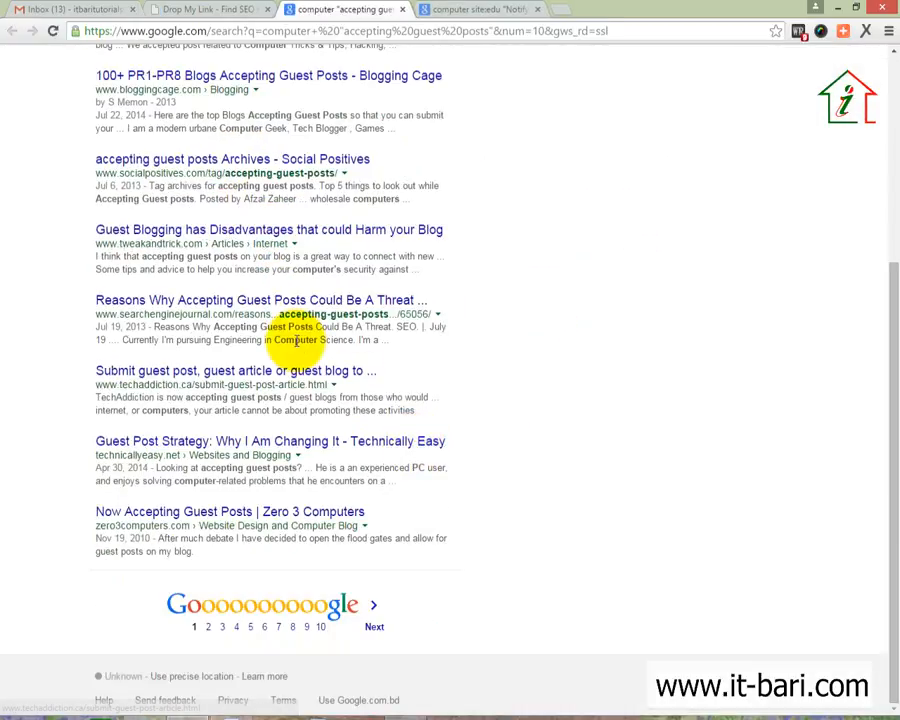
{"action": "scroll", "coordinate": [296, 341], "scroll_direction": "up", "scroll_amount": 5}
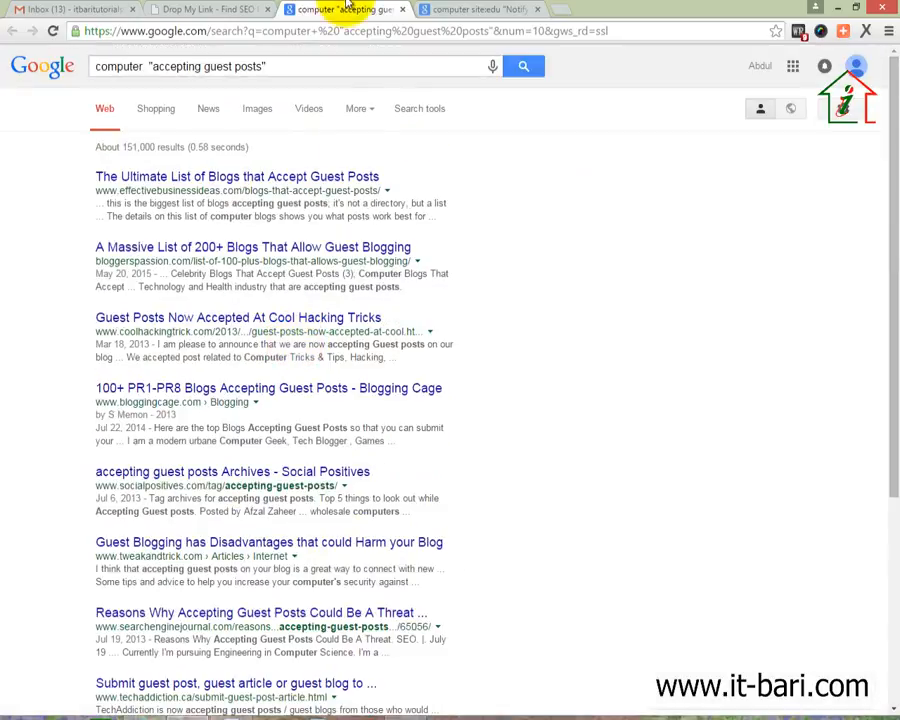
Back in Drop My Link, look over the remaining link categories, then bring up the Word tutorial document
{"action": "left_click", "coordinate": [205, 10]}
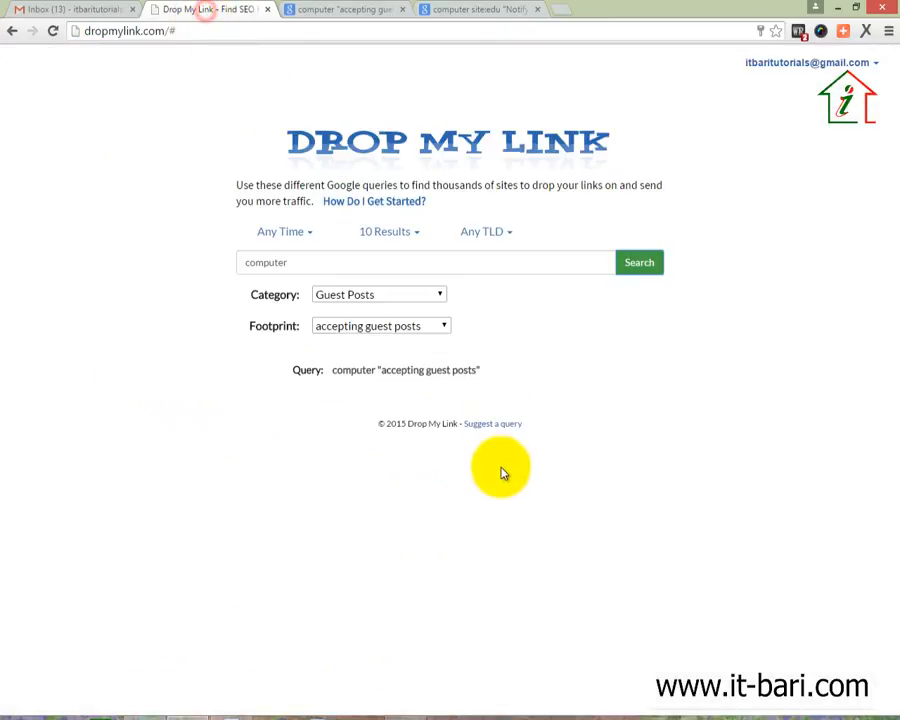
{"action": "left_click", "coordinate": [432, 298]}
{"action": "left_click", "coordinate": [585, 348]}
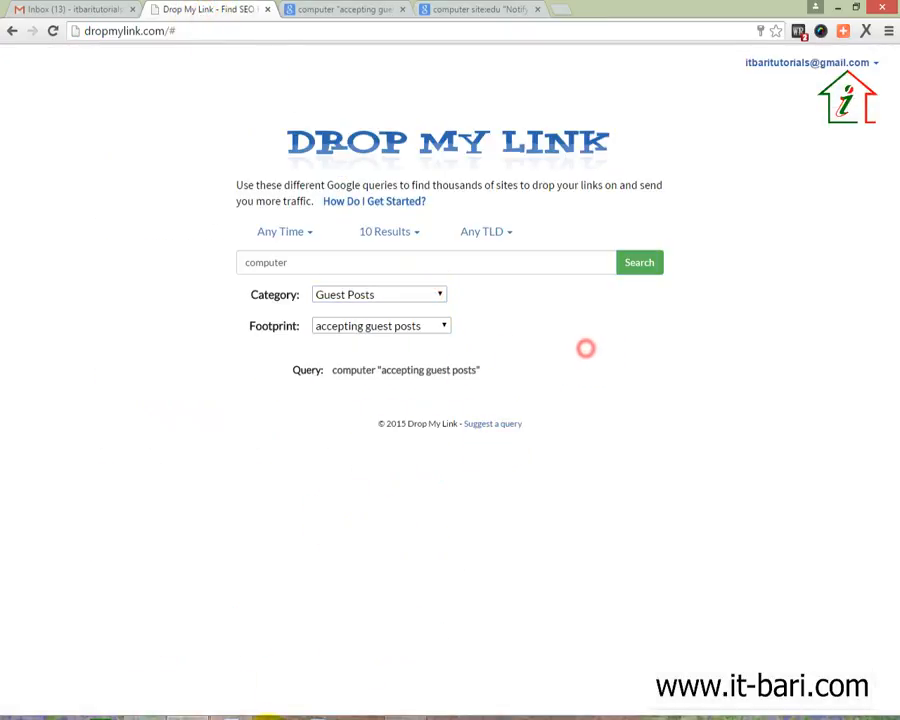
{"action": "left_click", "coordinate": [240, 716]}
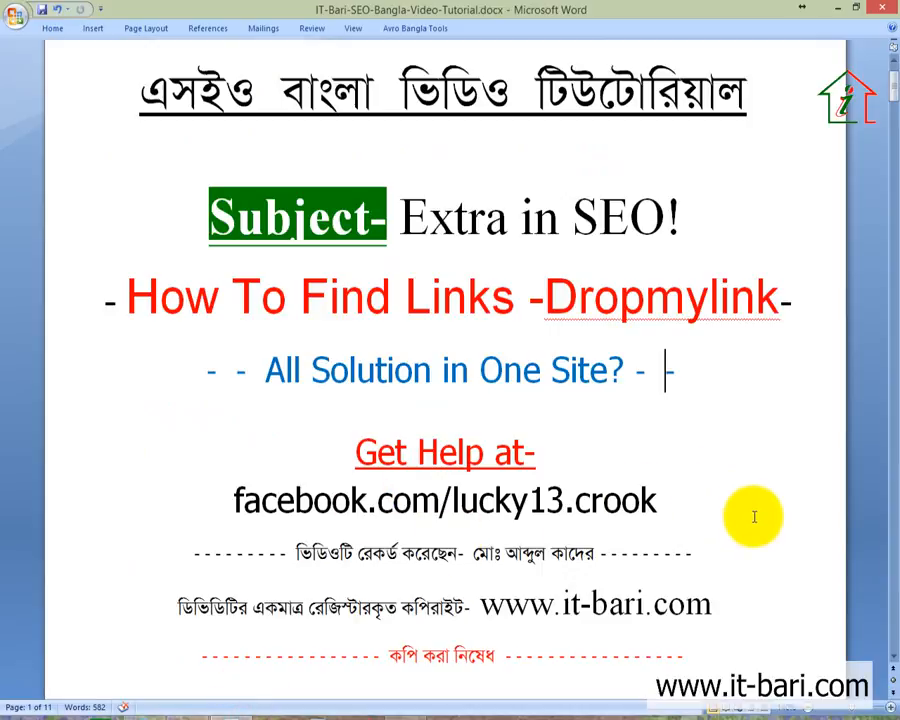